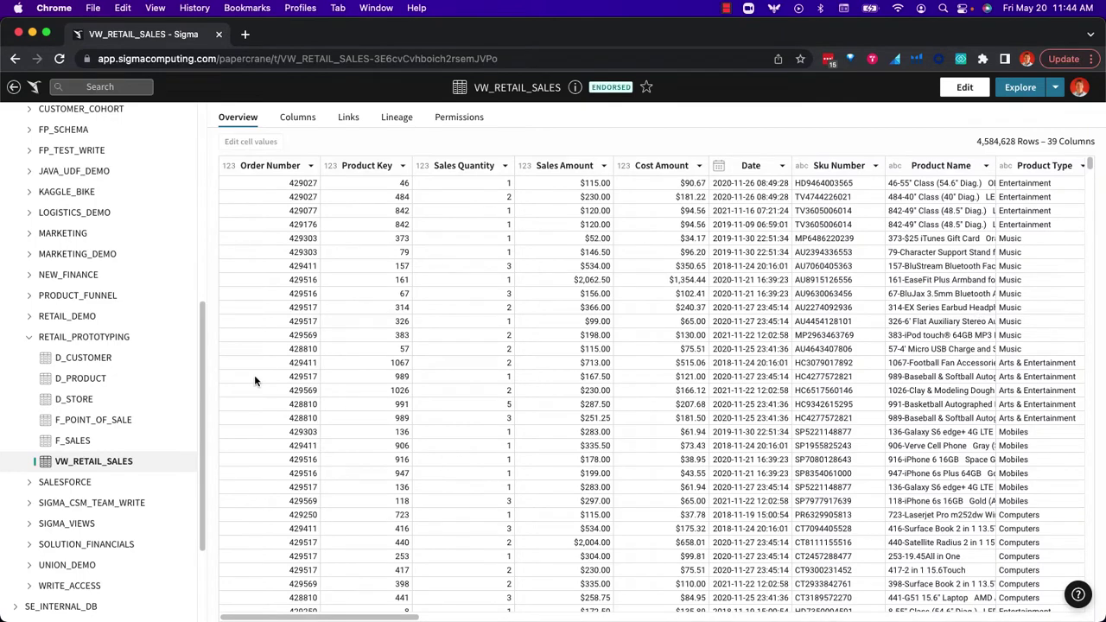
Step: Open the VW_RETAIL_SALES table in a new exploration workbook
mouse_move(200, 344)
mouse_down()
mouse_move(186, 121)
mouse_move(211, 343)
mouse_up()
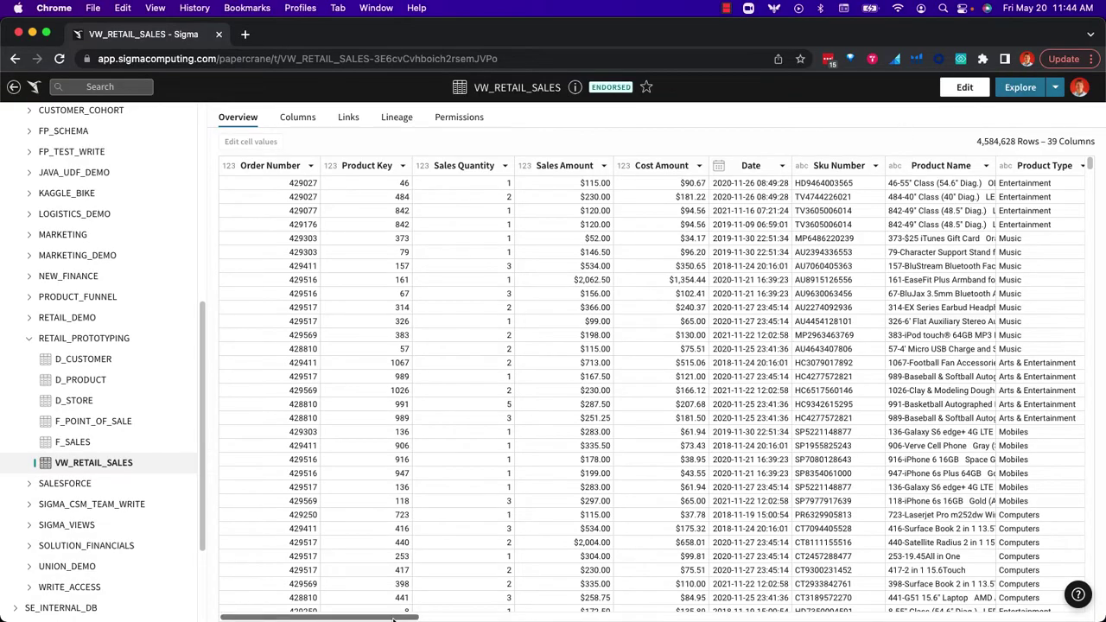
drag(393, 618, 359, 574)
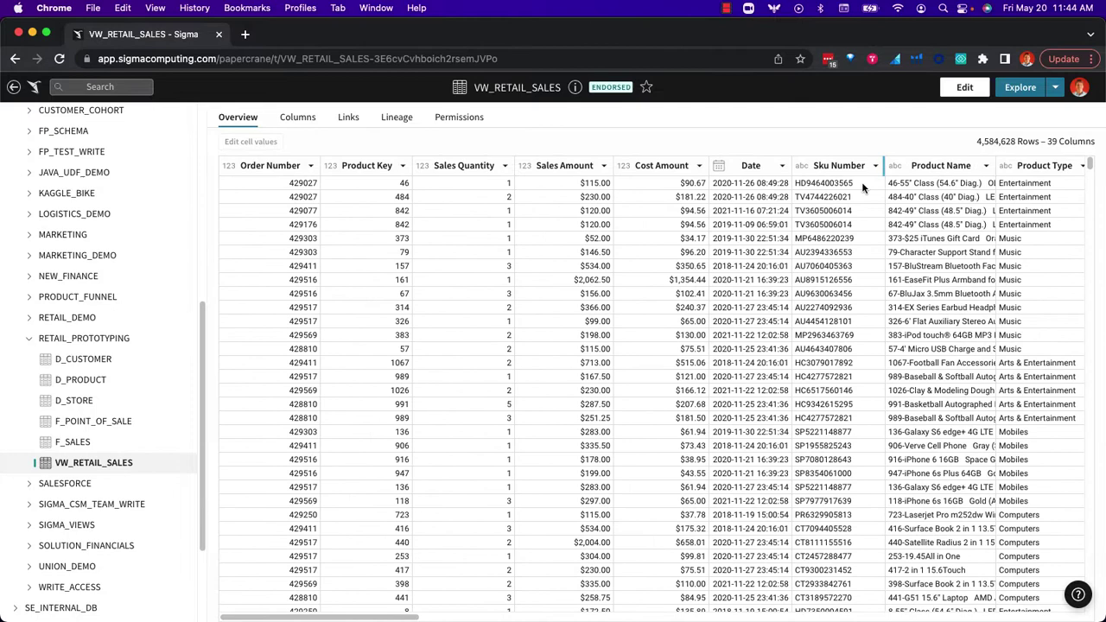
click(1020, 87)
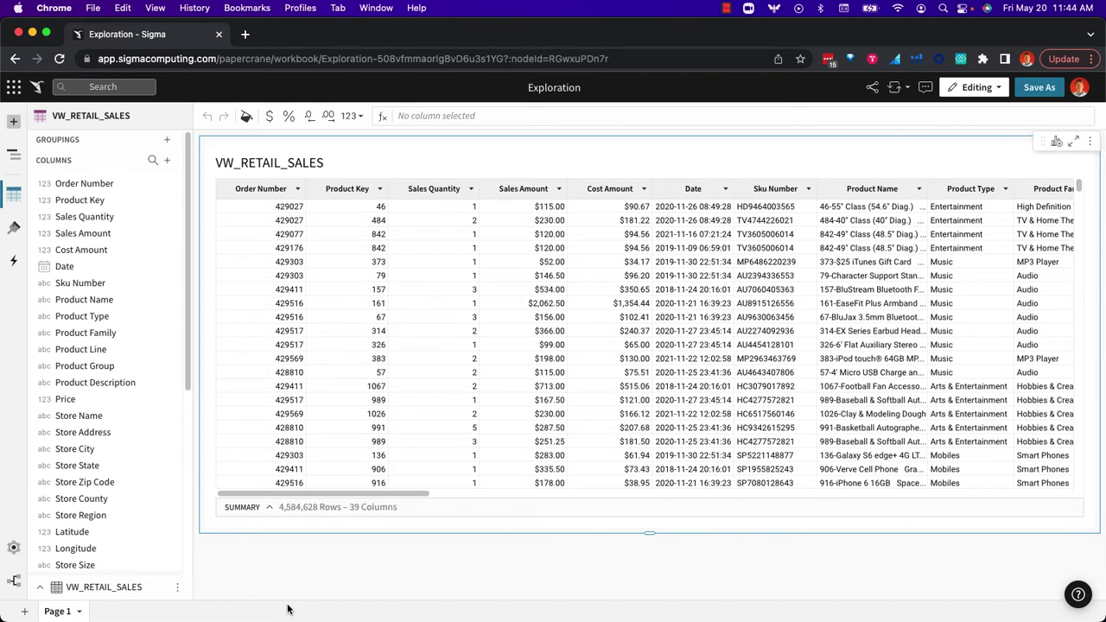
Step: Duplicate the Date column into a Date (1) copy
click(720, 191)
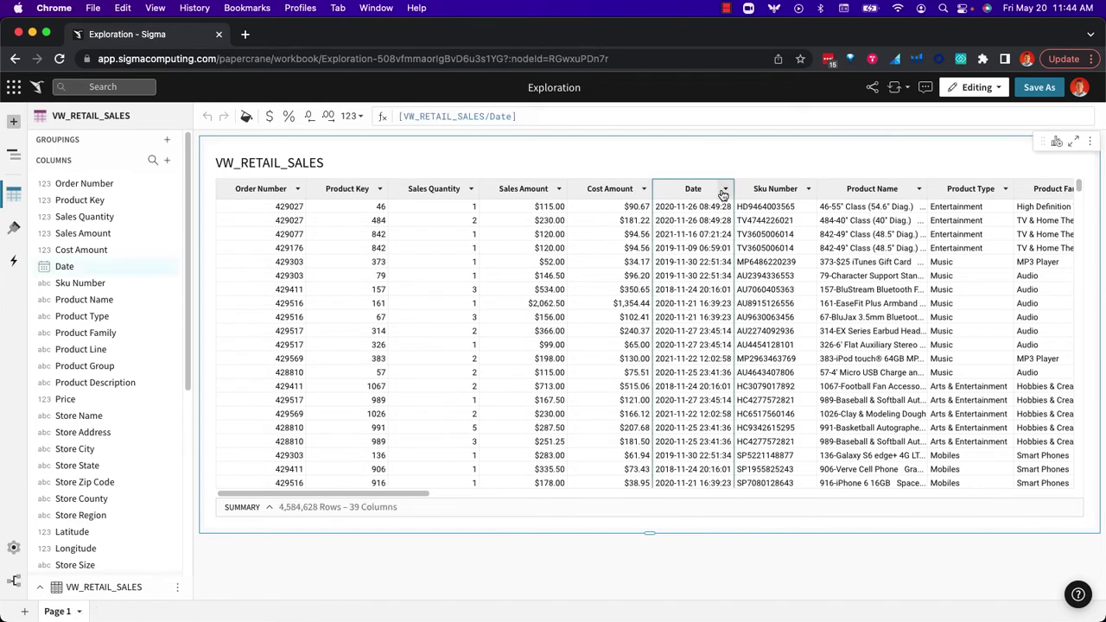
click(724, 190)
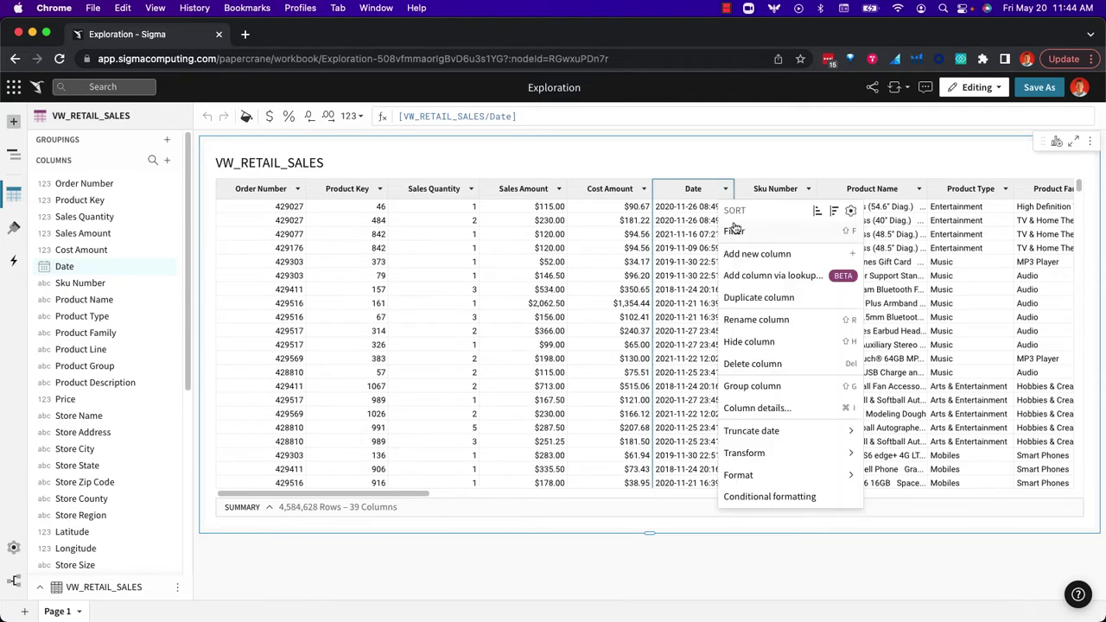
click(779, 300)
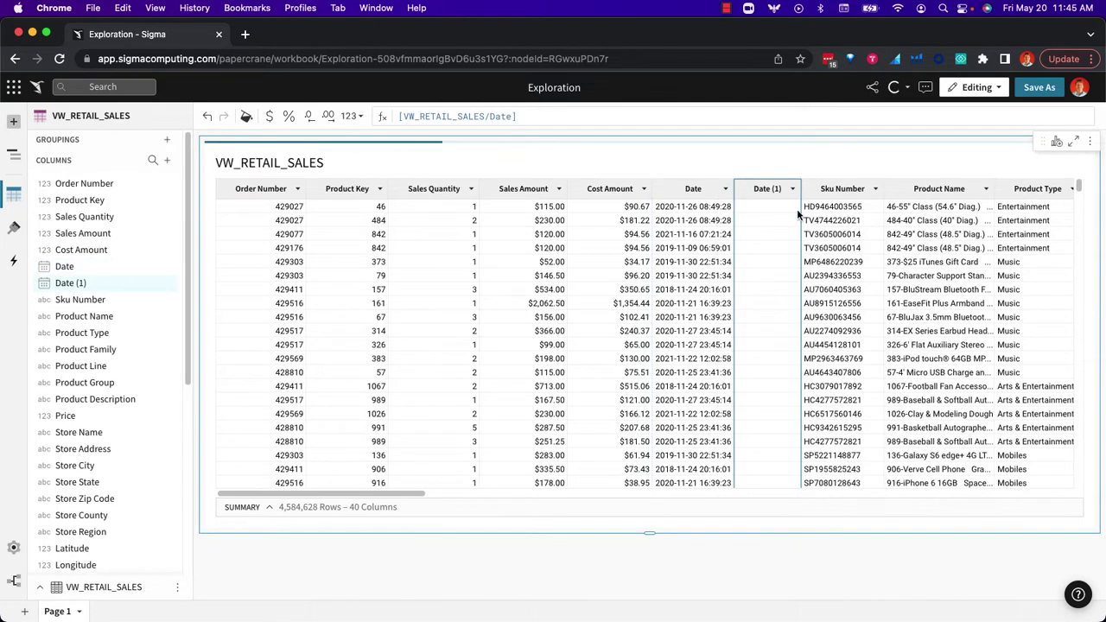
click(791, 189)
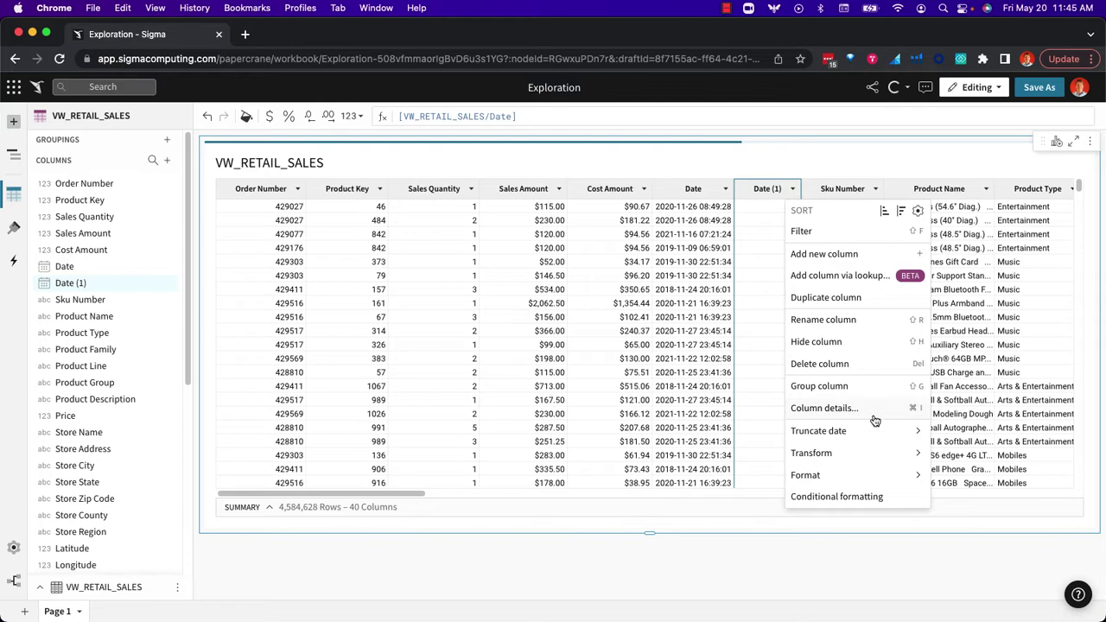
Step: Truncate the Date copy to Year, and add a calculated column [Sales Amount] - [Cost Amount]
mouse_move(885, 430)
click(961, 430)
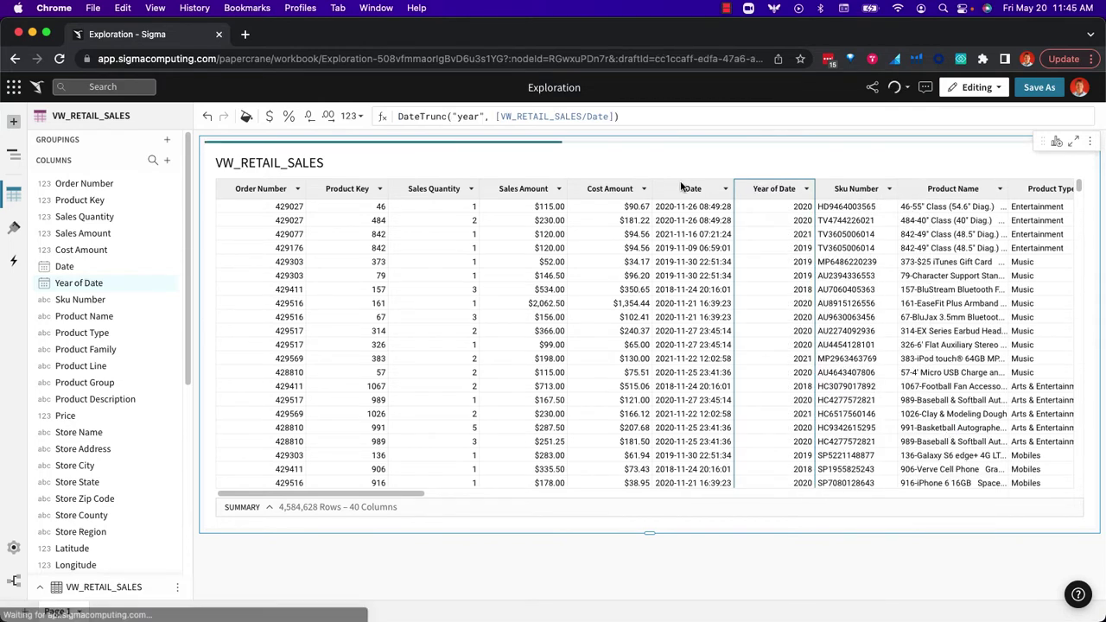
click(644, 188)
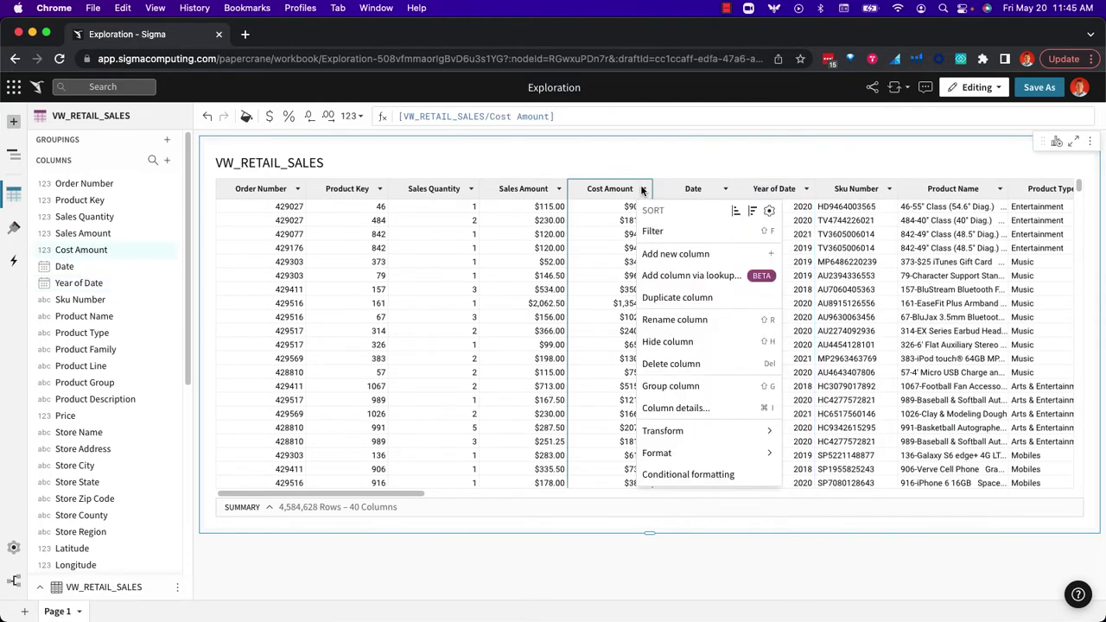
click(676, 253)
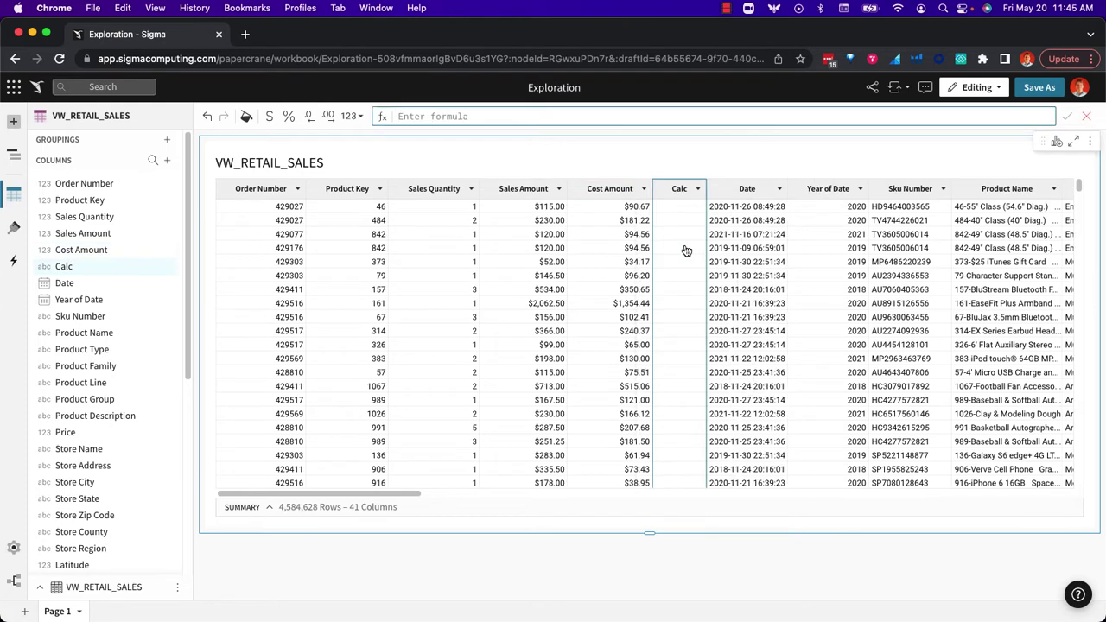
text(sal)
key(Return)
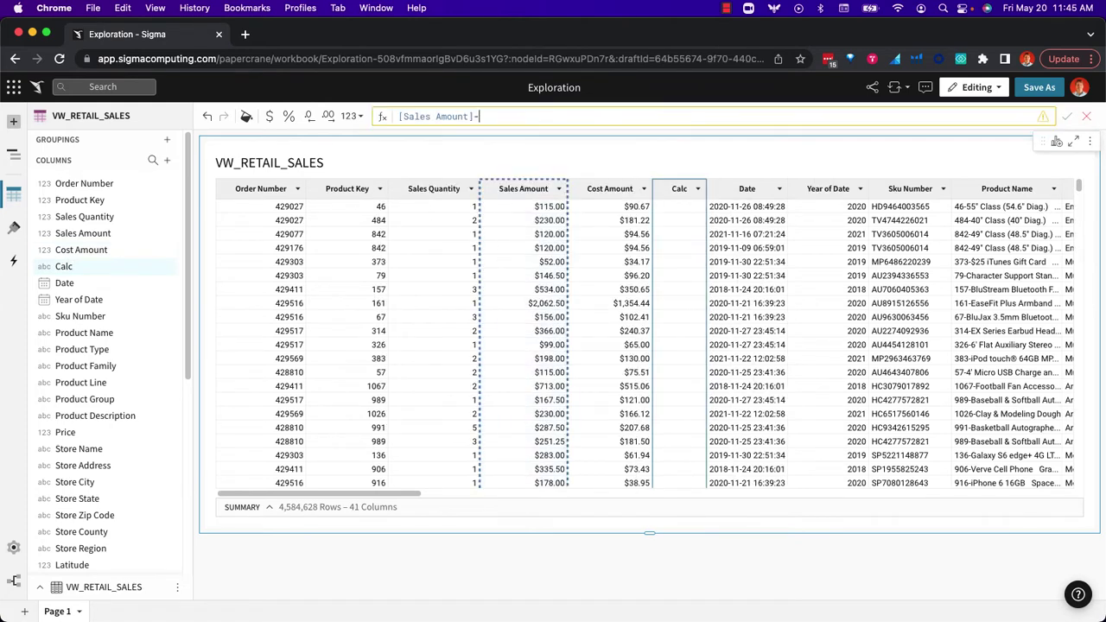
text(-cost)
key(Return)
key(Return)
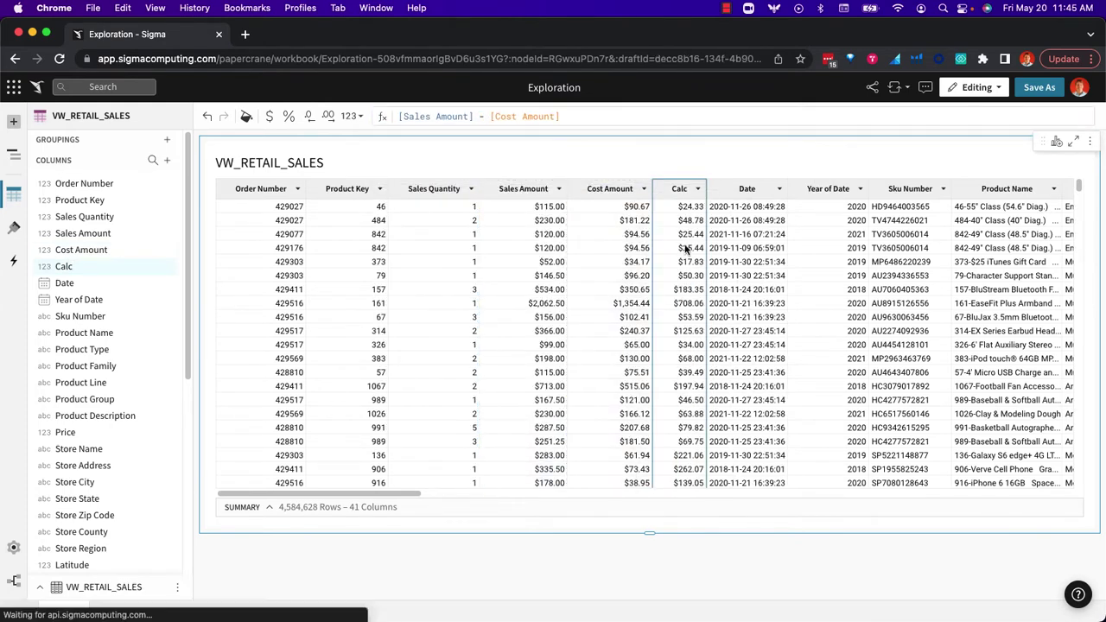
Step: Rename the new calculated column to Profit
double_click(679, 189)
text(P)
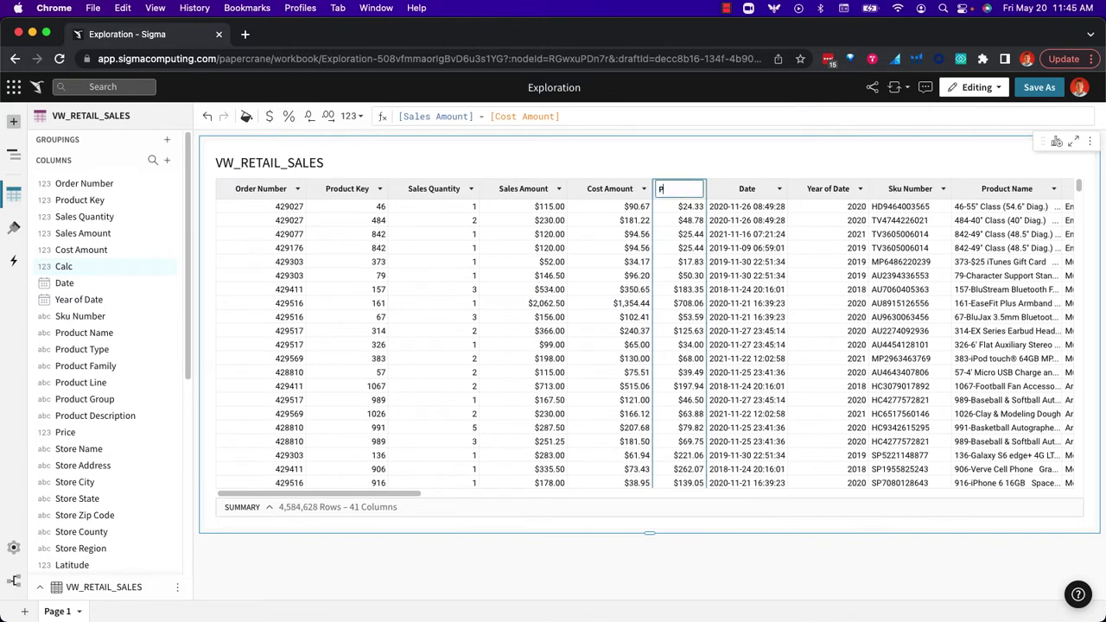
text(rofit)
key(Return)
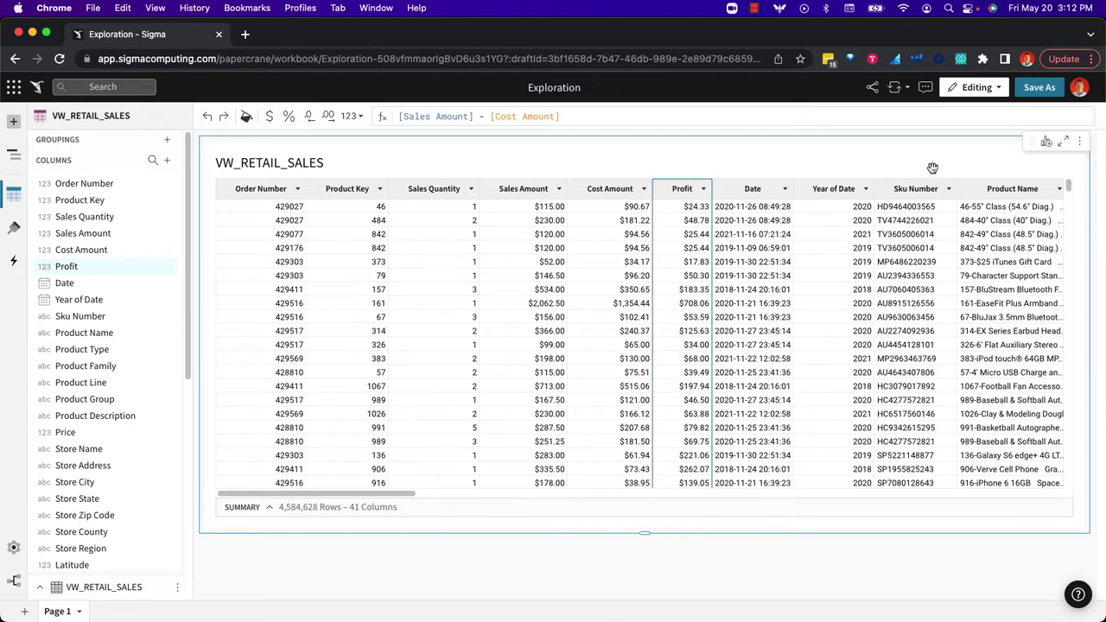
Step: Create a child pivot table with summed Sales Amount as the value, renamed Revenue
click(1046, 141)
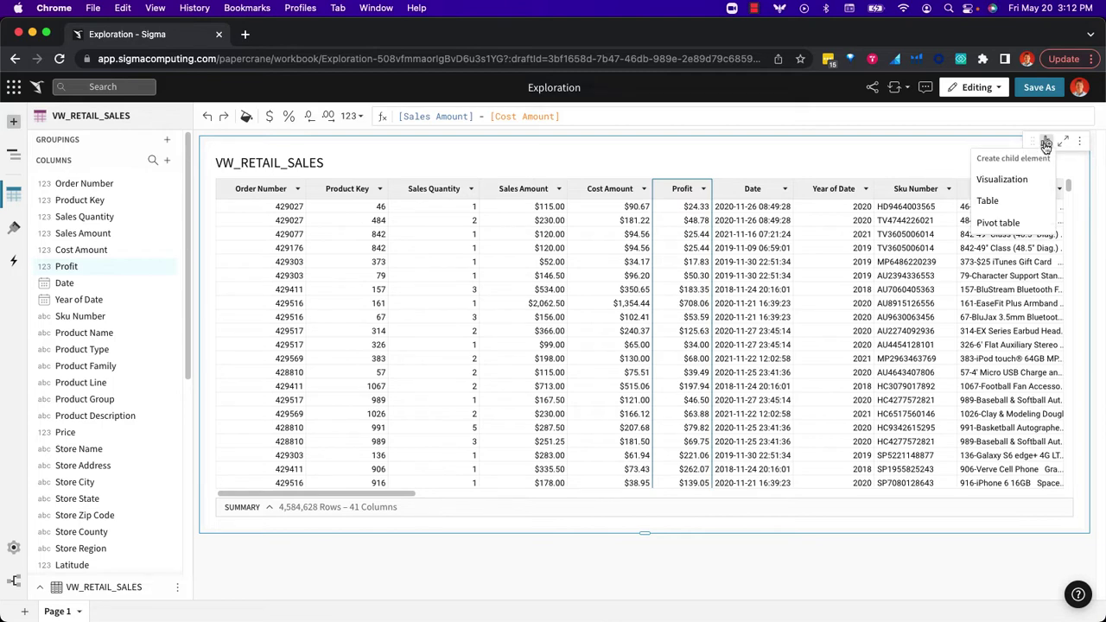
click(1015, 223)
click(167, 180)
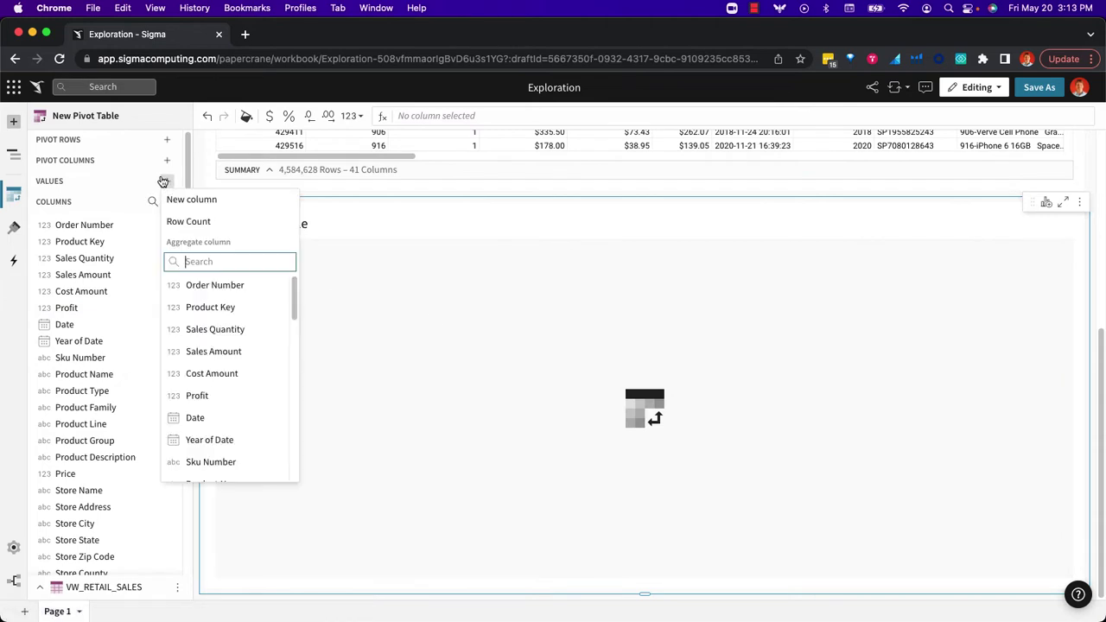
text(sal)
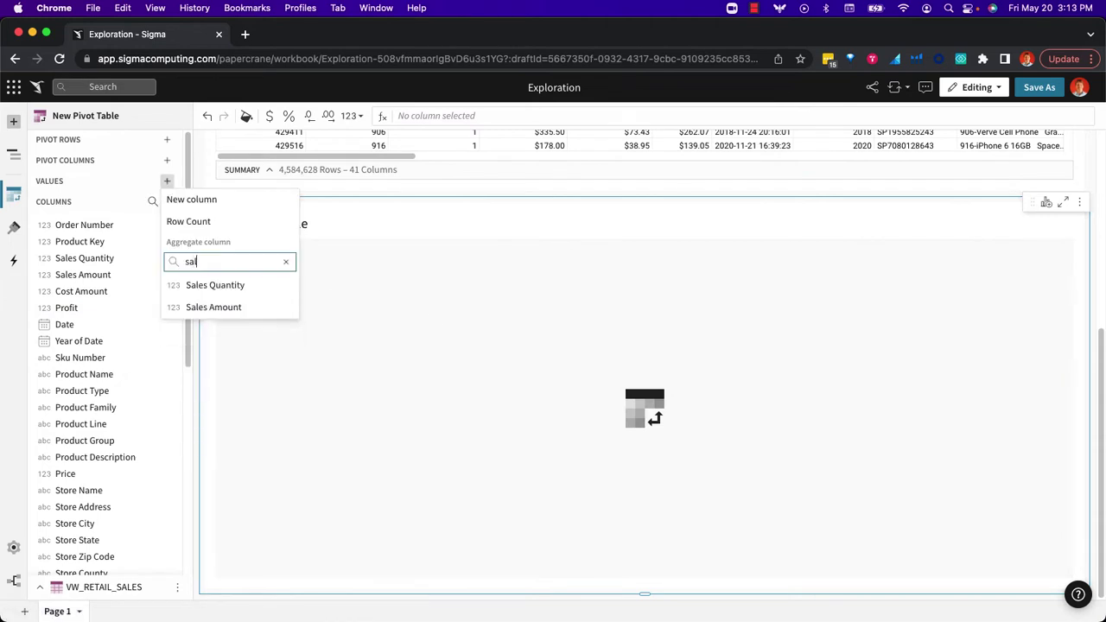
click(215, 308)
double_click(121, 200)
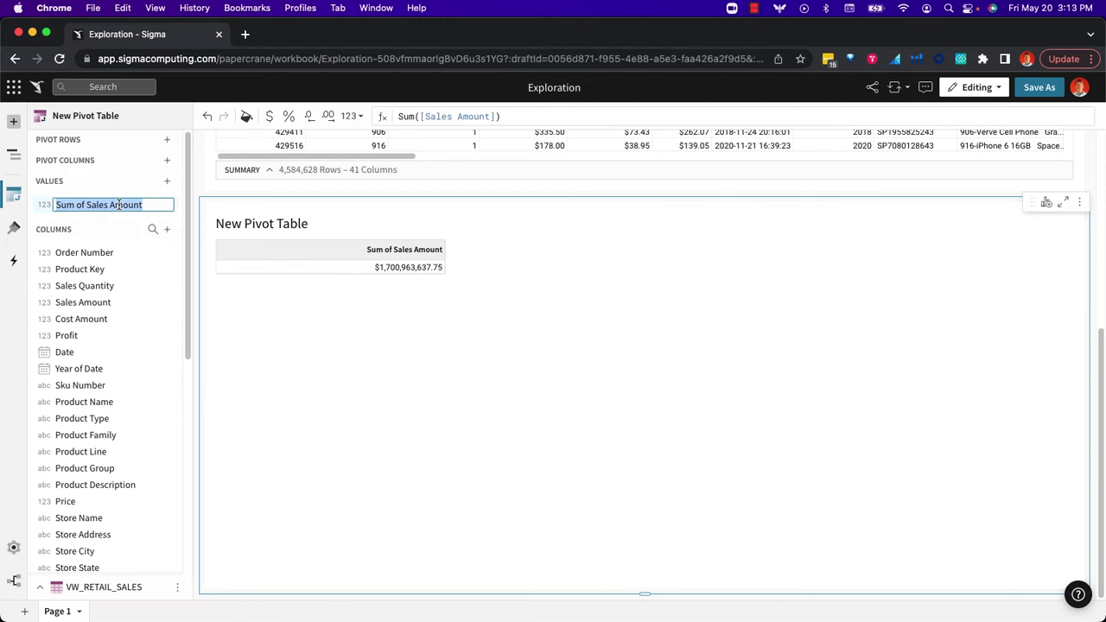
text(Revenue)
key(Return)
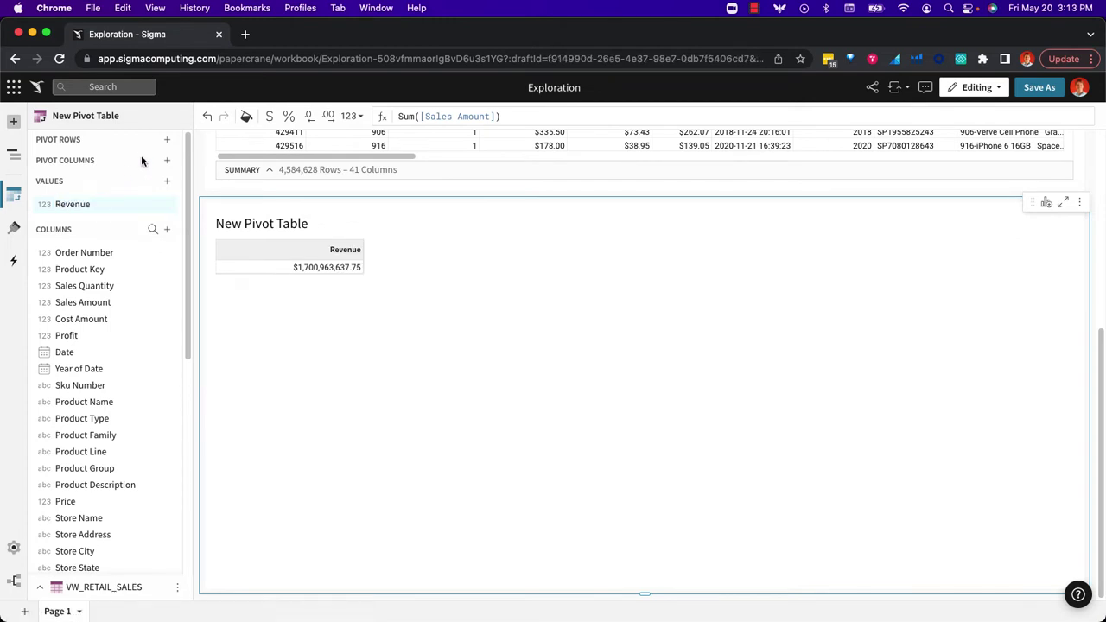
Step: Put Store Region on the pivot rows and Year of Date on the pivot columns
click(166, 139)
text(reg)
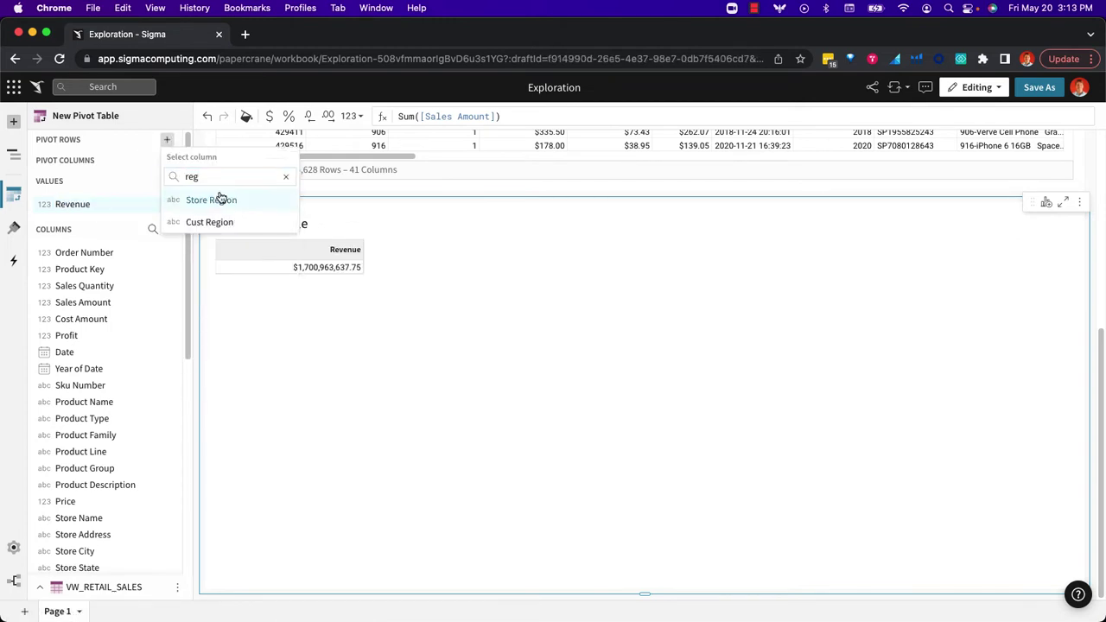
click(220, 198)
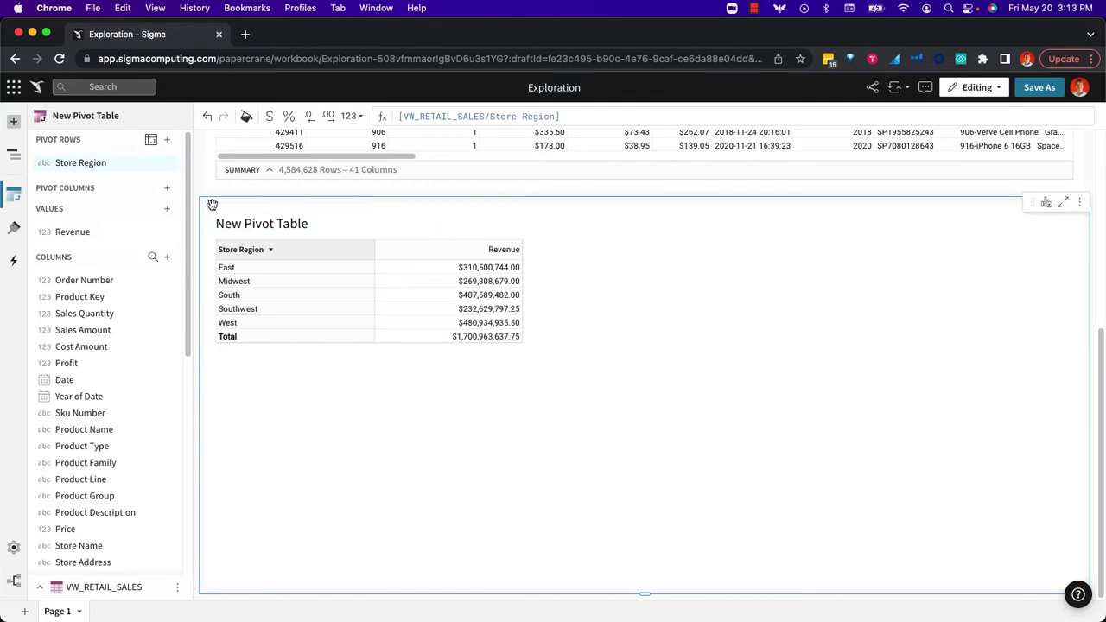
click(167, 188)
text(year)
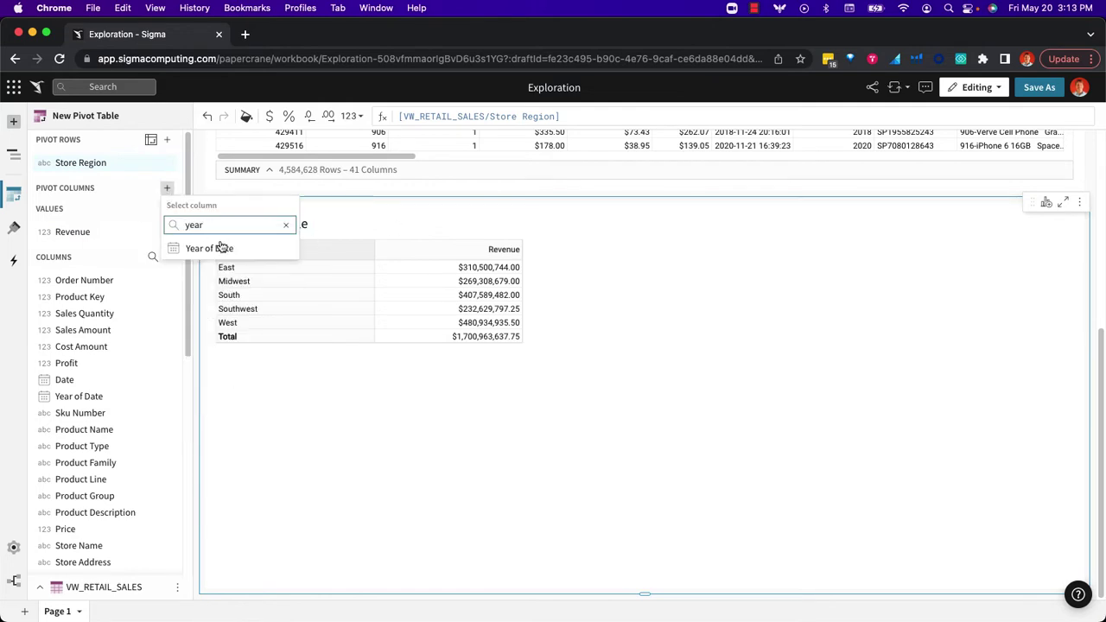
click(221, 248)
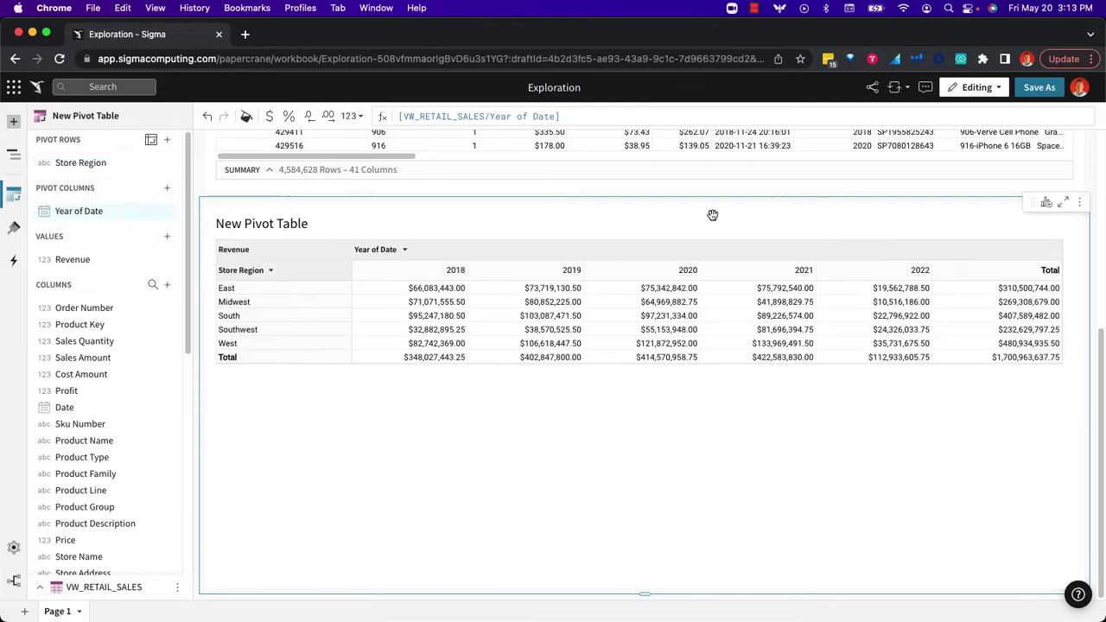
Step: Open the query history and scroll through the first pivot query's generated SQL
click(906, 90)
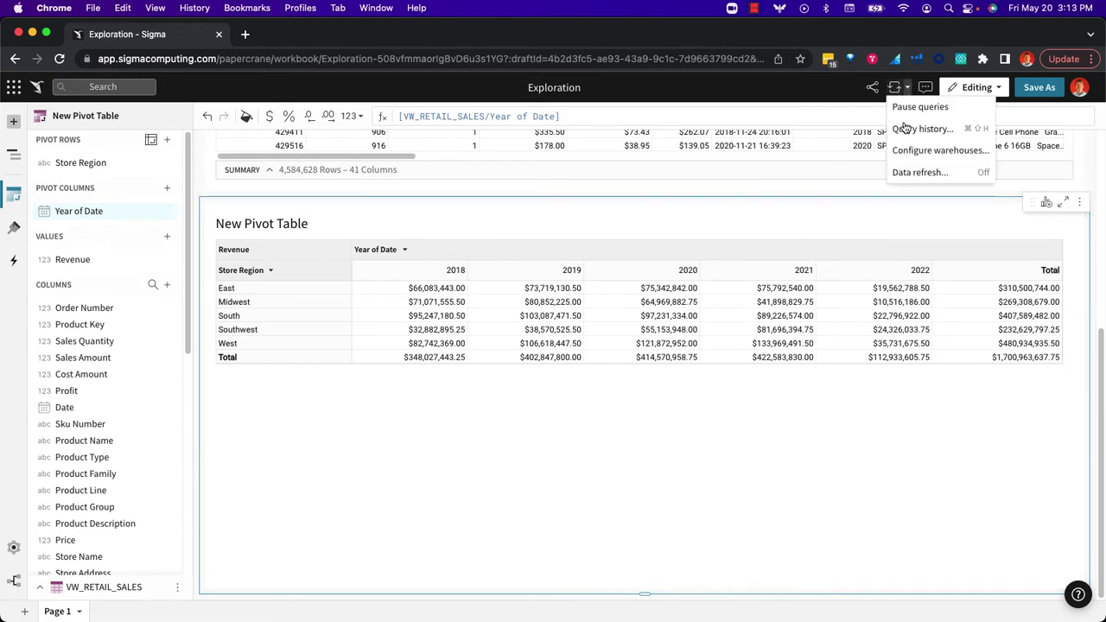
click(904, 128)
click(588, 237)
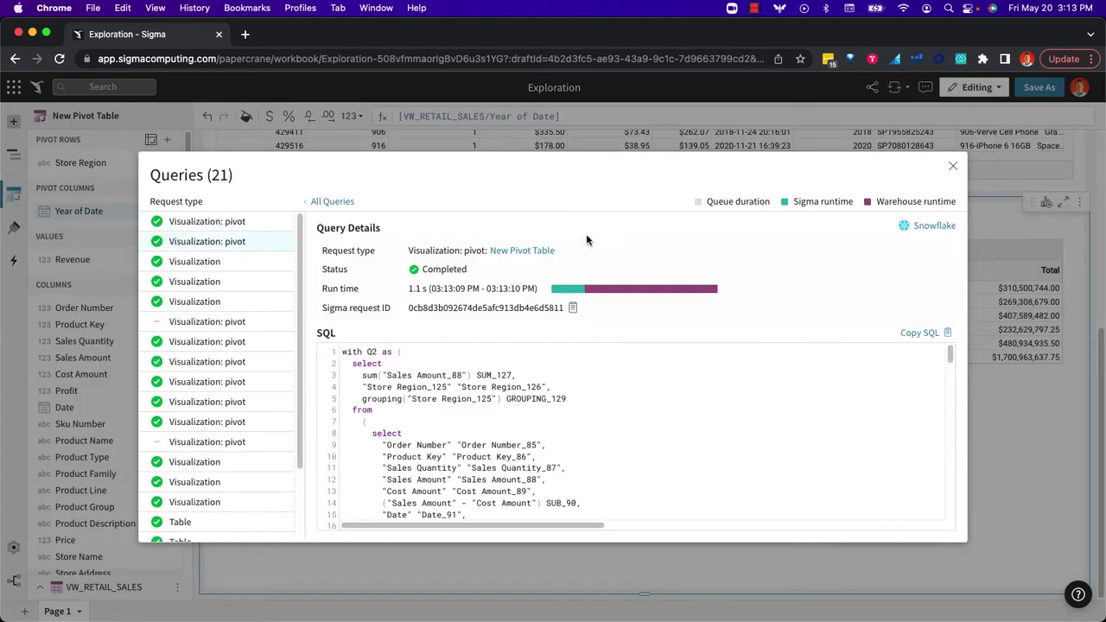
click(240, 225)
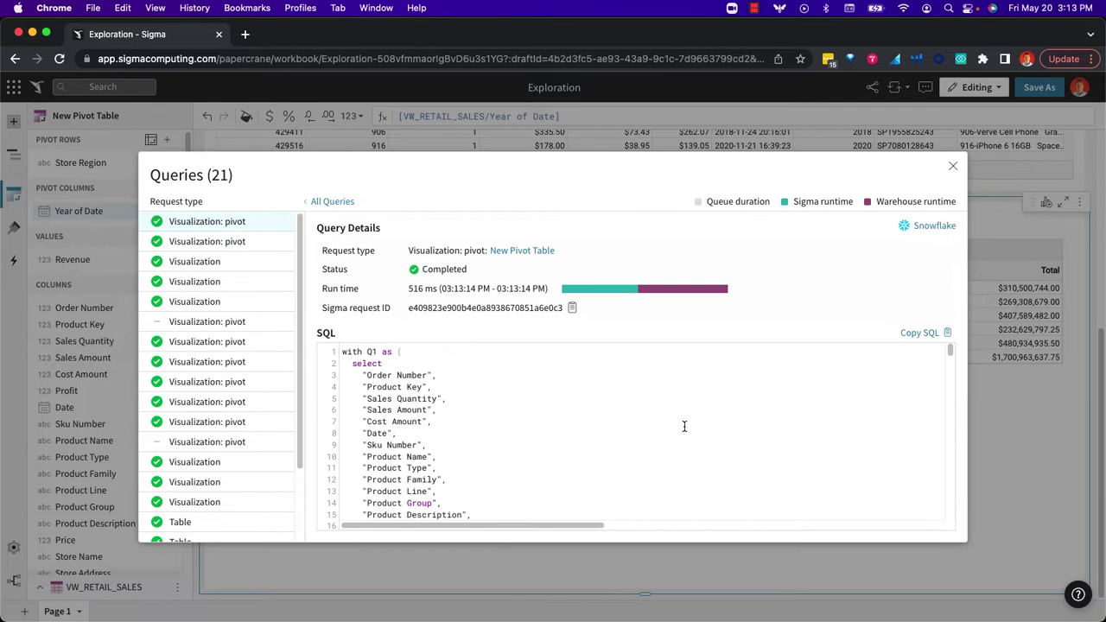
drag(952, 347, 947, 515)
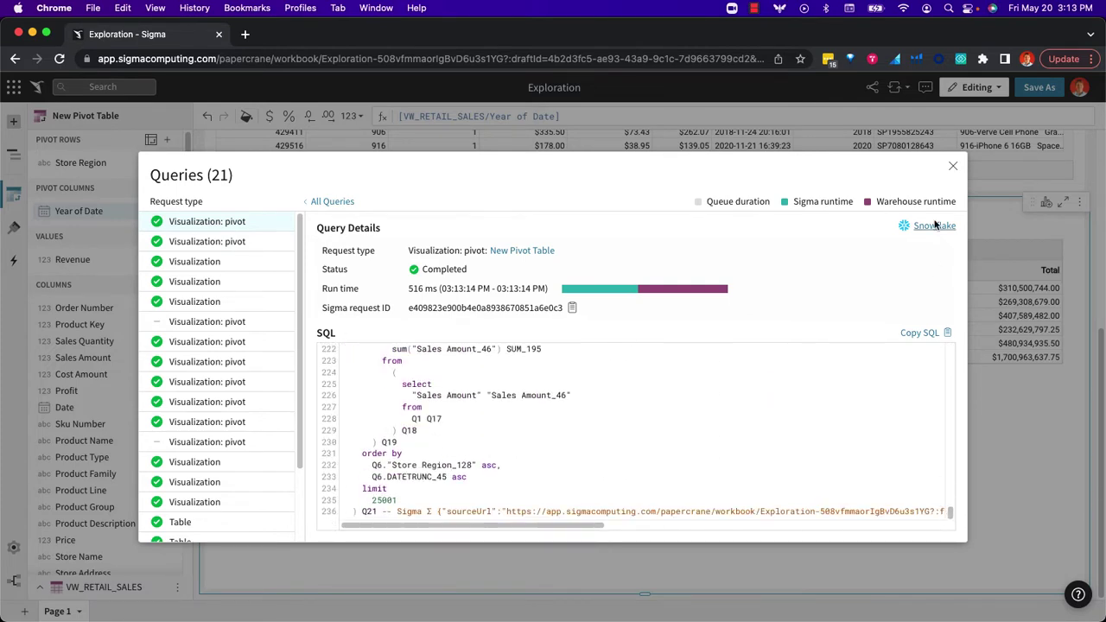
Step: Close the query history and give the Revenue values a blue color-scale conditional format
click(952, 167)
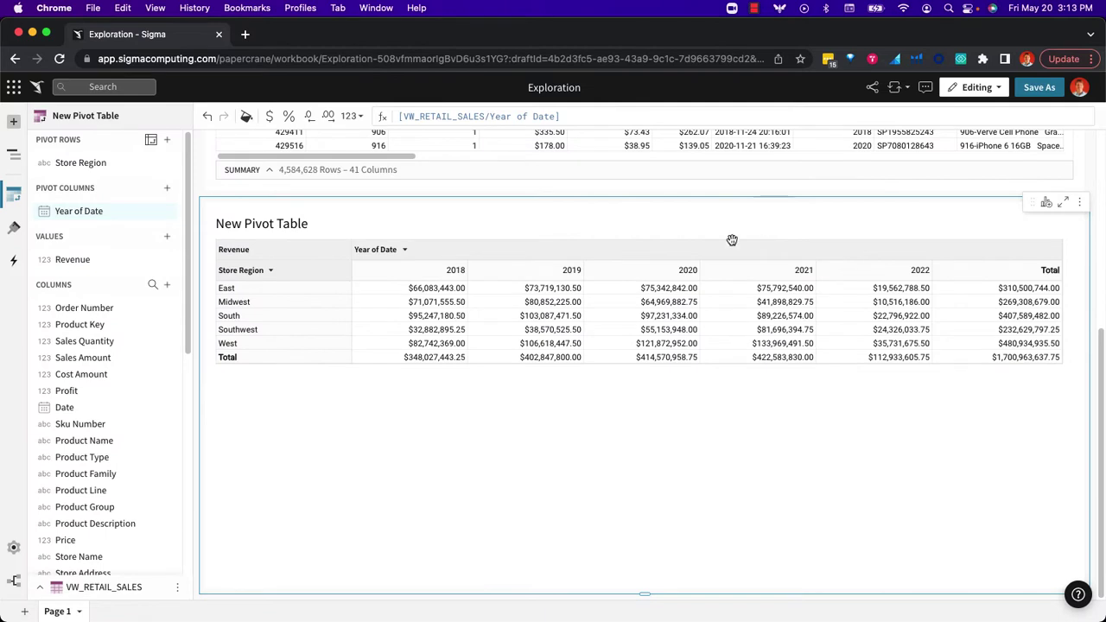
click(167, 260)
click(244, 523)
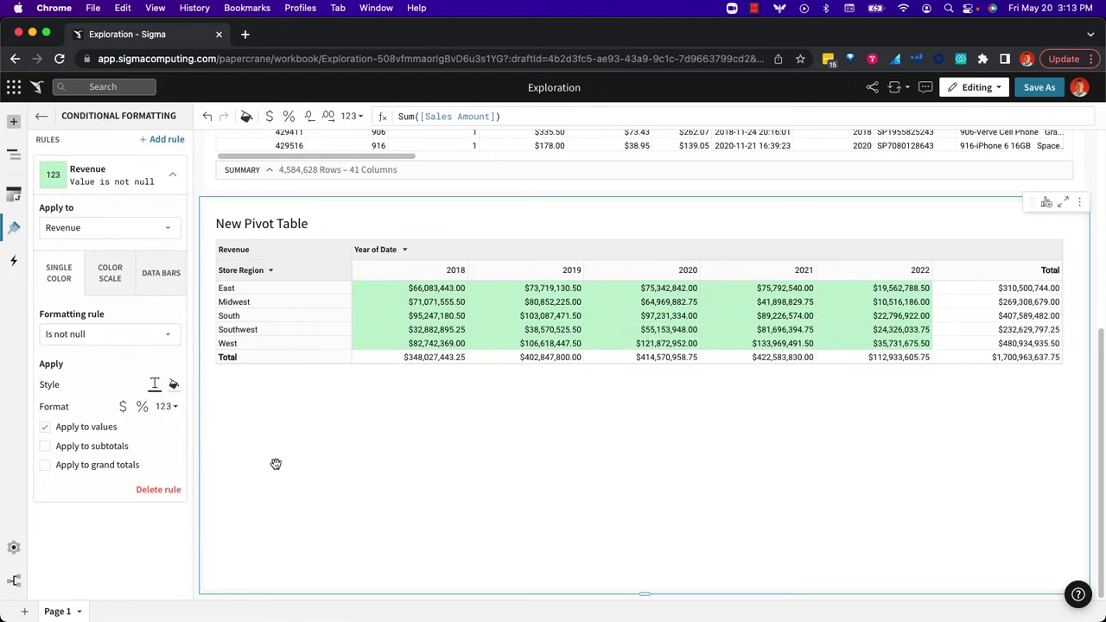
click(117, 273)
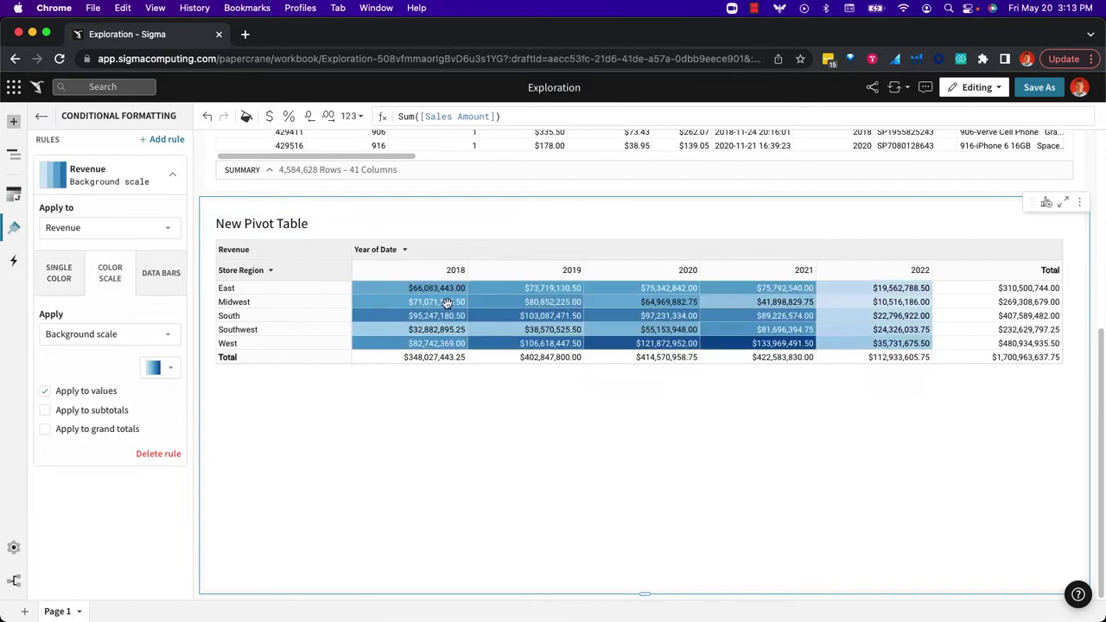
click(745, 393)
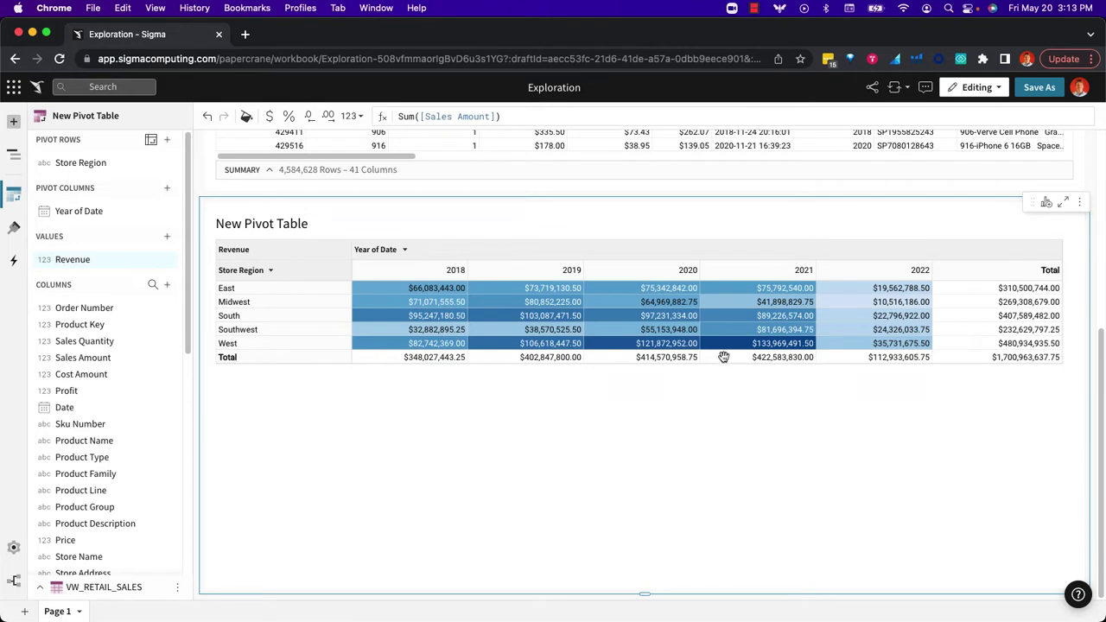
Step: Drill the West region row down by Product Type
click(295, 345)
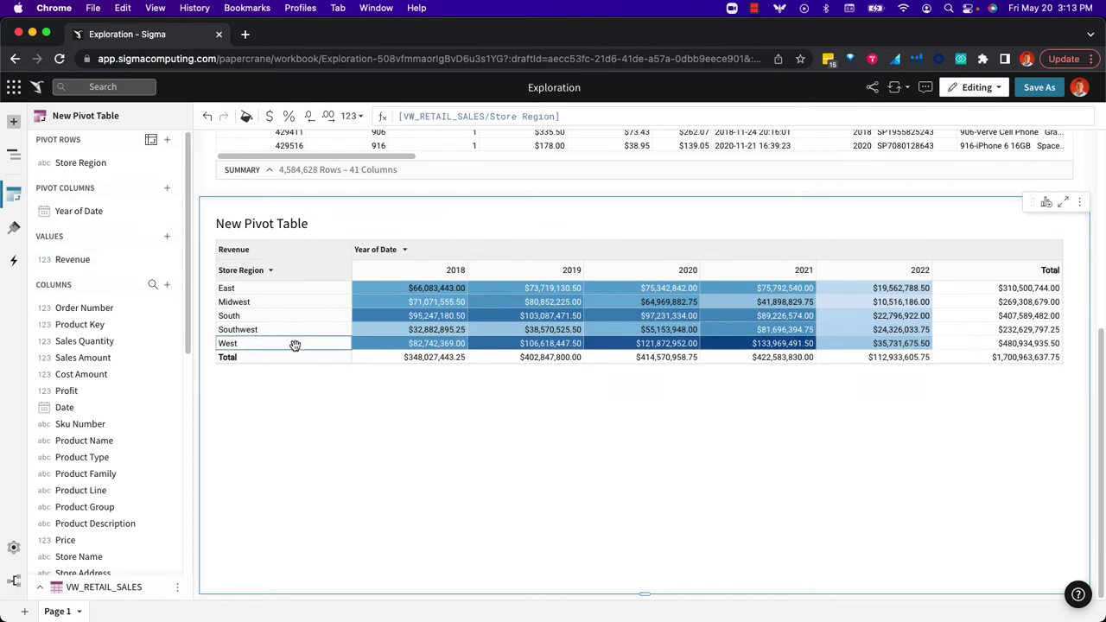
right_click(294, 346)
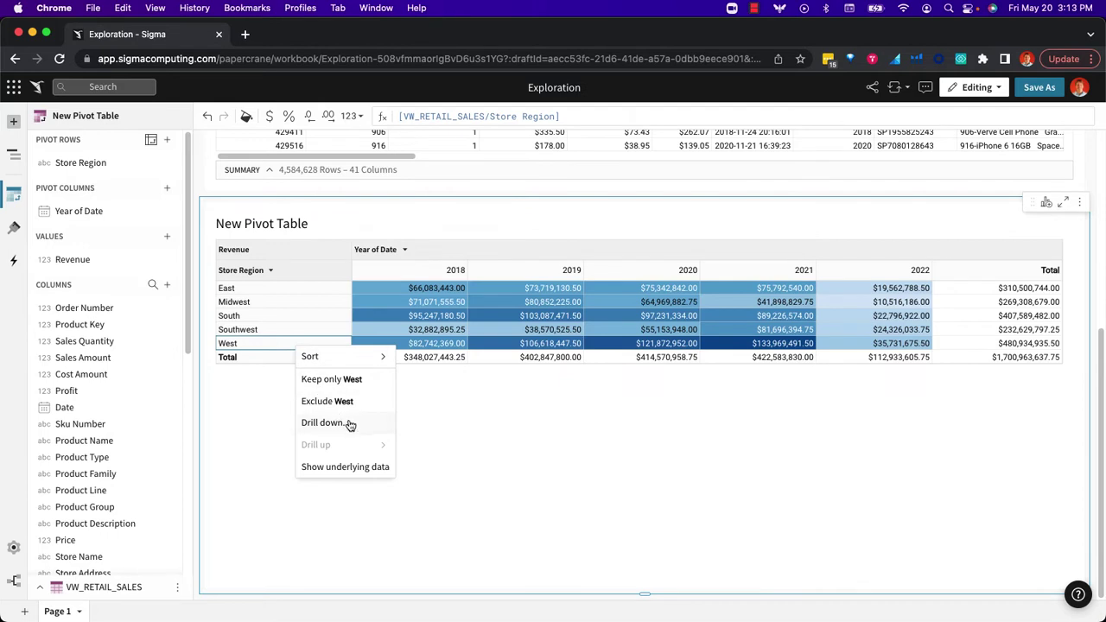
click(322, 423)
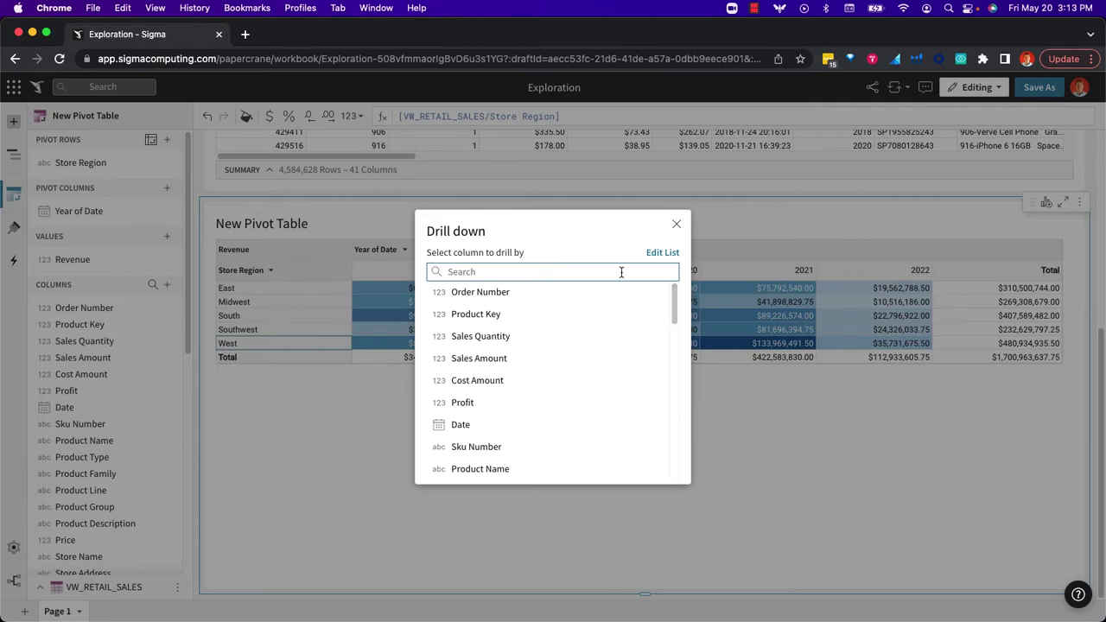
text(product)
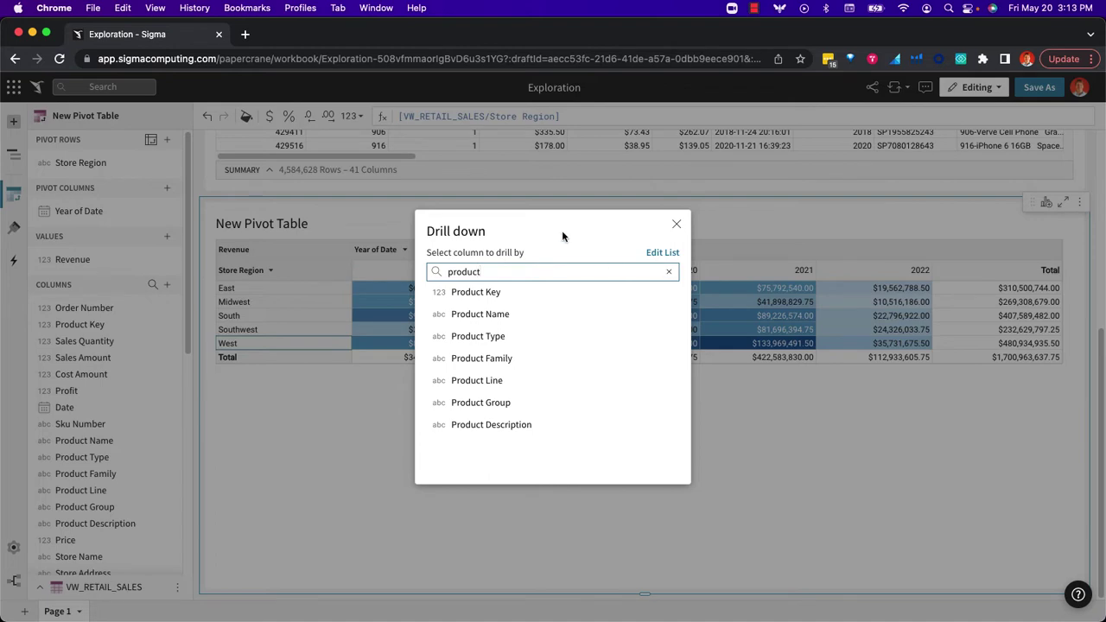
click(499, 336)
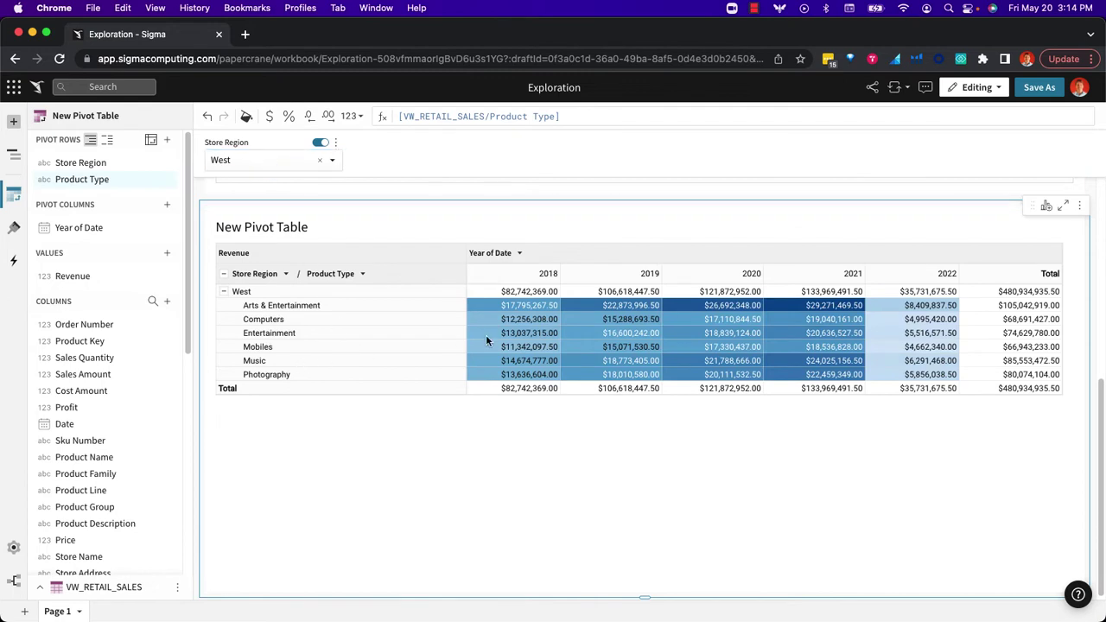
Step: Drill the Arts & Entertainment row down by Product Name
click(390, 308)
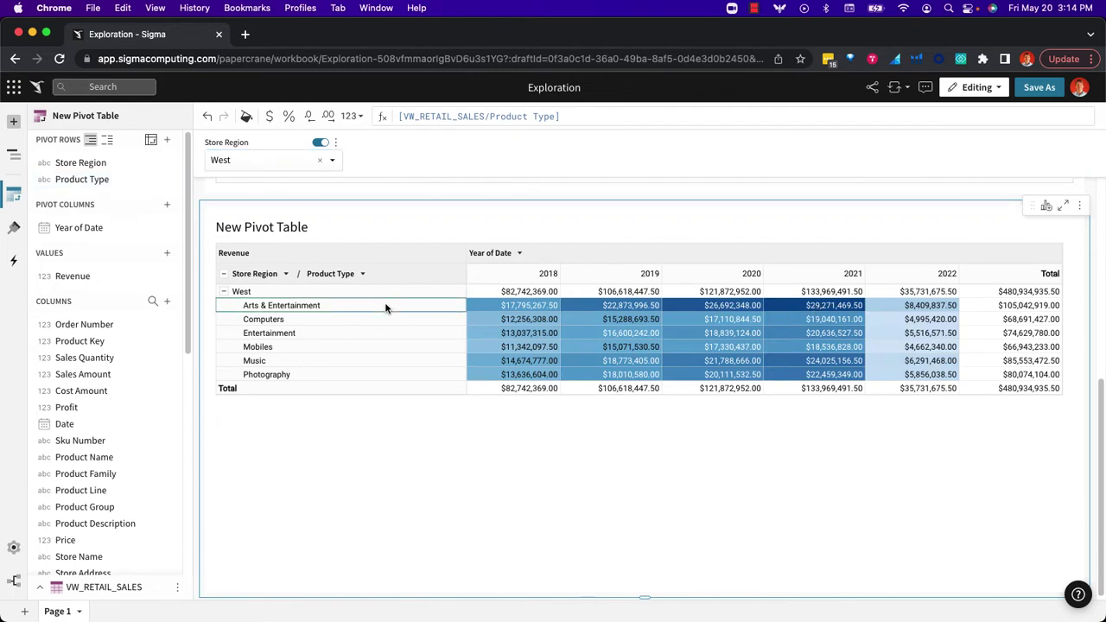
right_click(391, 307)
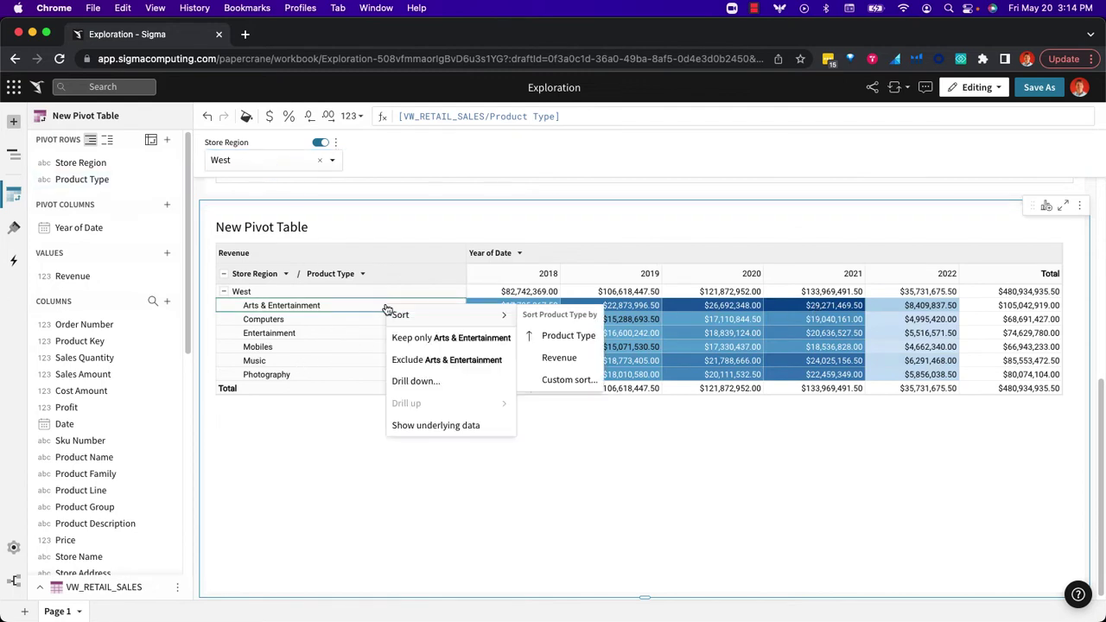
click(441, 382)
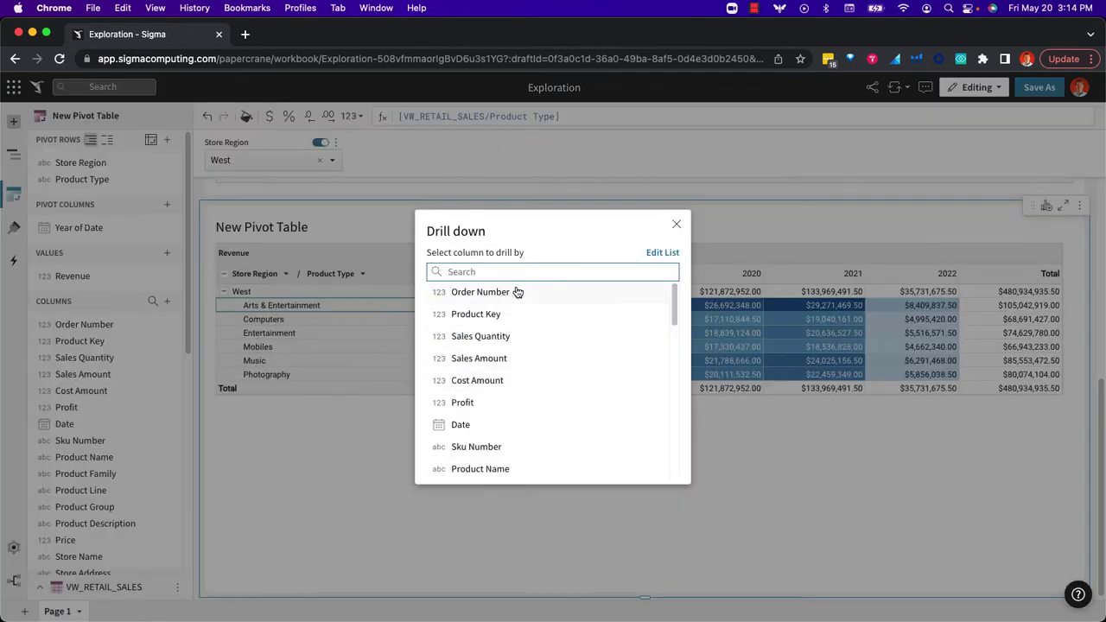
text(produ)
click(525, 314)
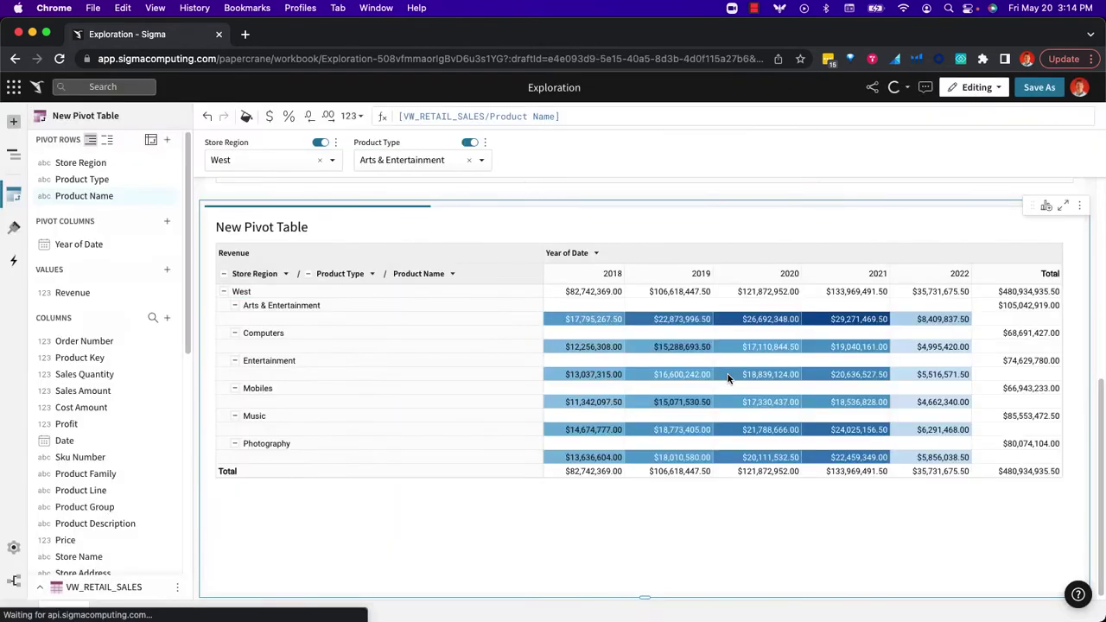
Step: Sort products by Revenue, highest first, and select the 1059-Finger & Hand Cymbals row
click(450, 272)
mouse_move(464, 288)
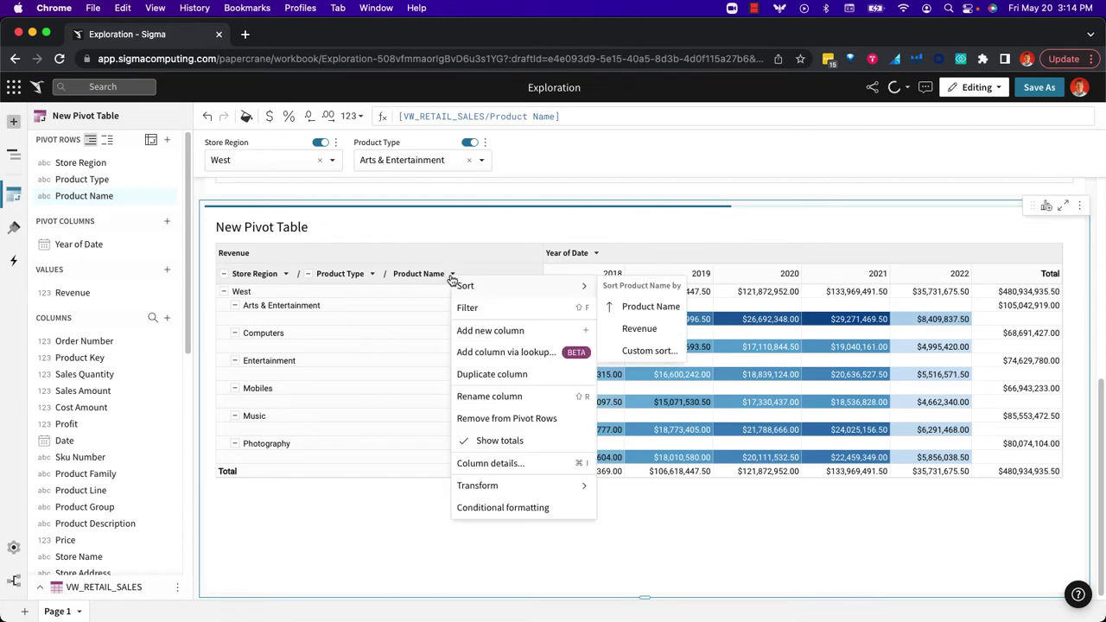
click(649, 309)
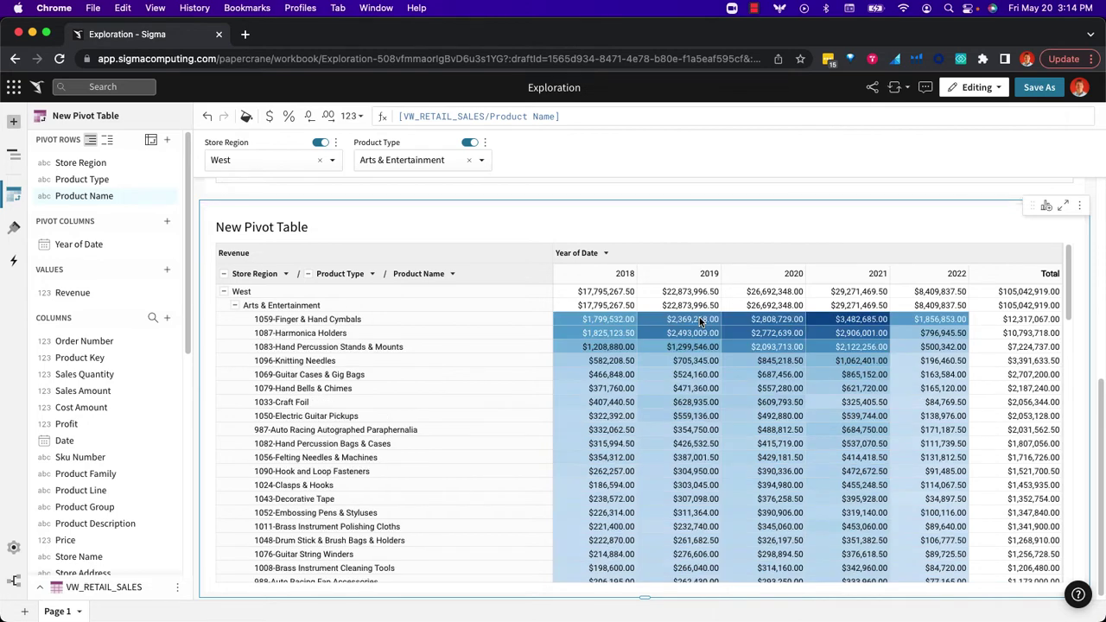
click(461, 326)
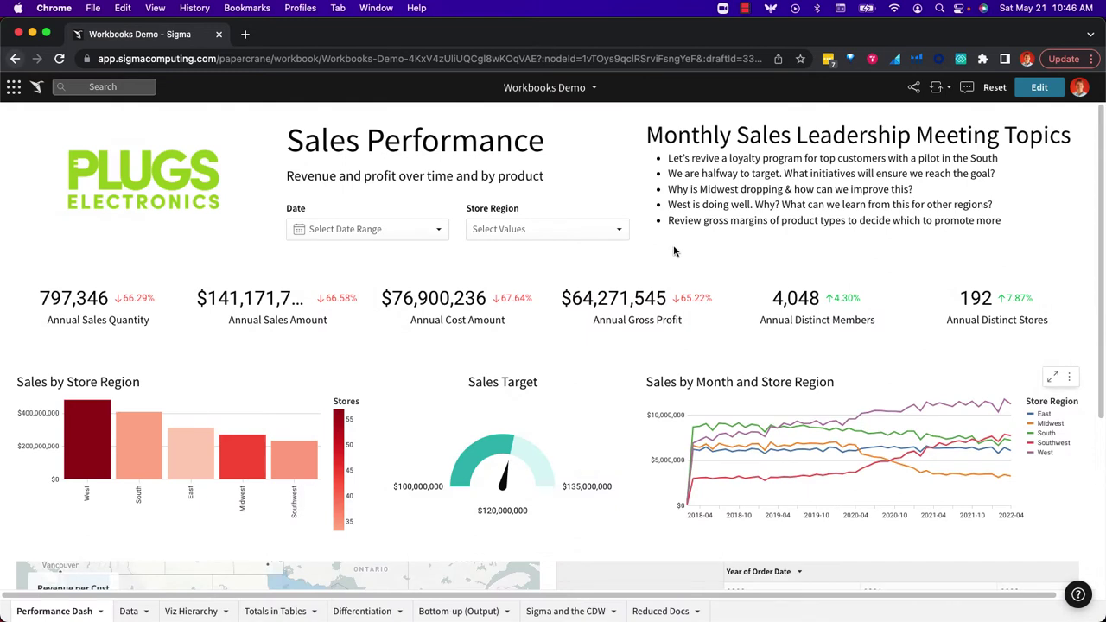
Step: Start a drill-down on the West bar of the Sales by Store Region chart
click(615, 232)
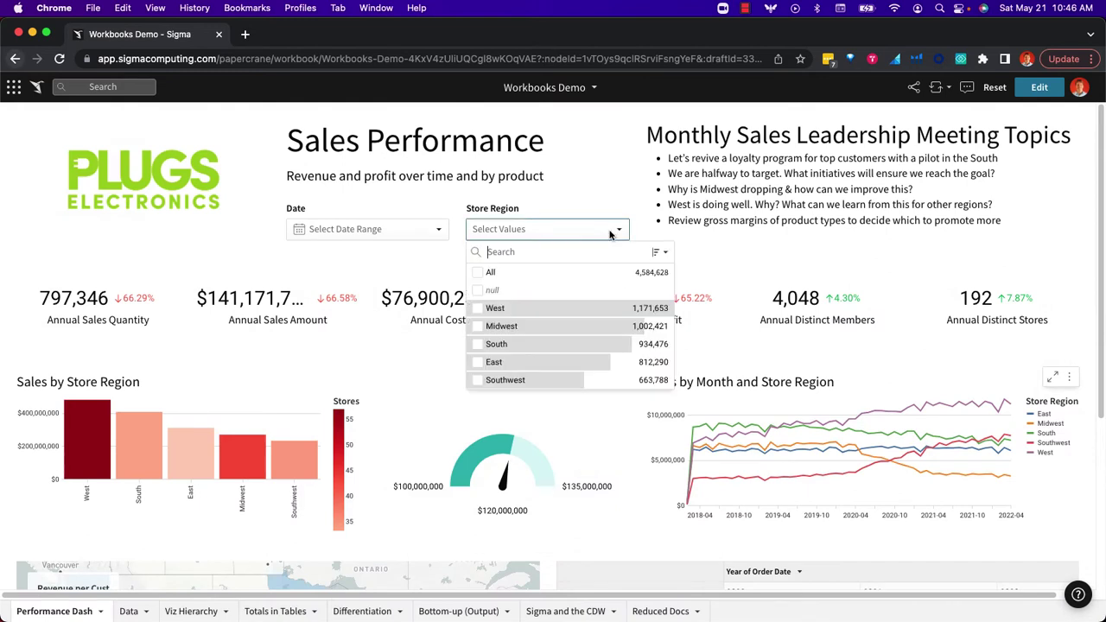
click(614, 231)
mouse_move(320, 383)
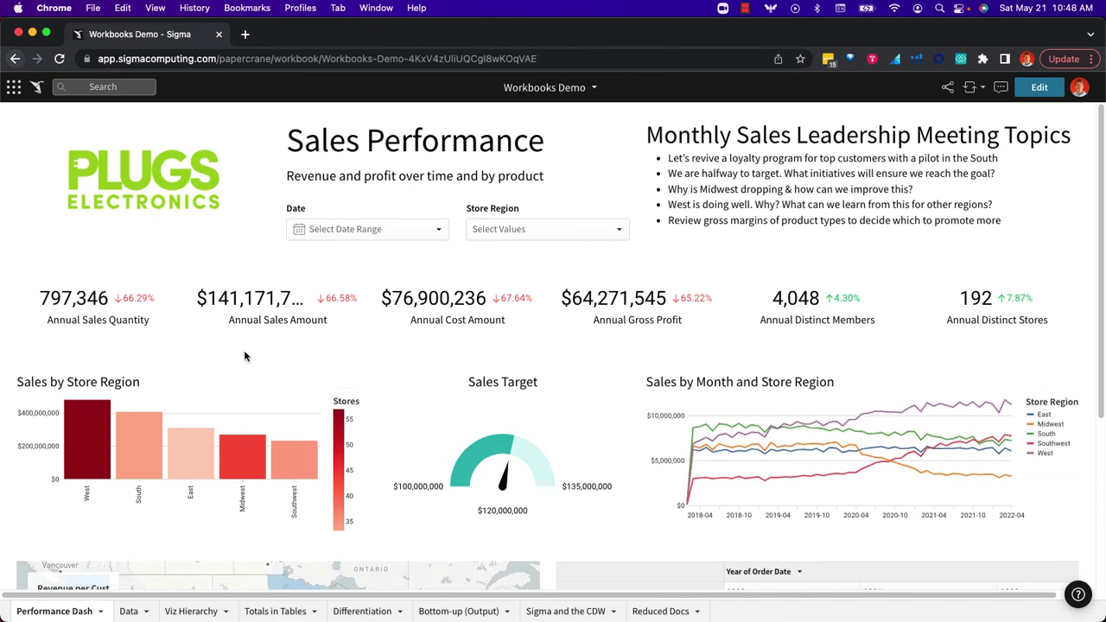
right_click(90, 437)
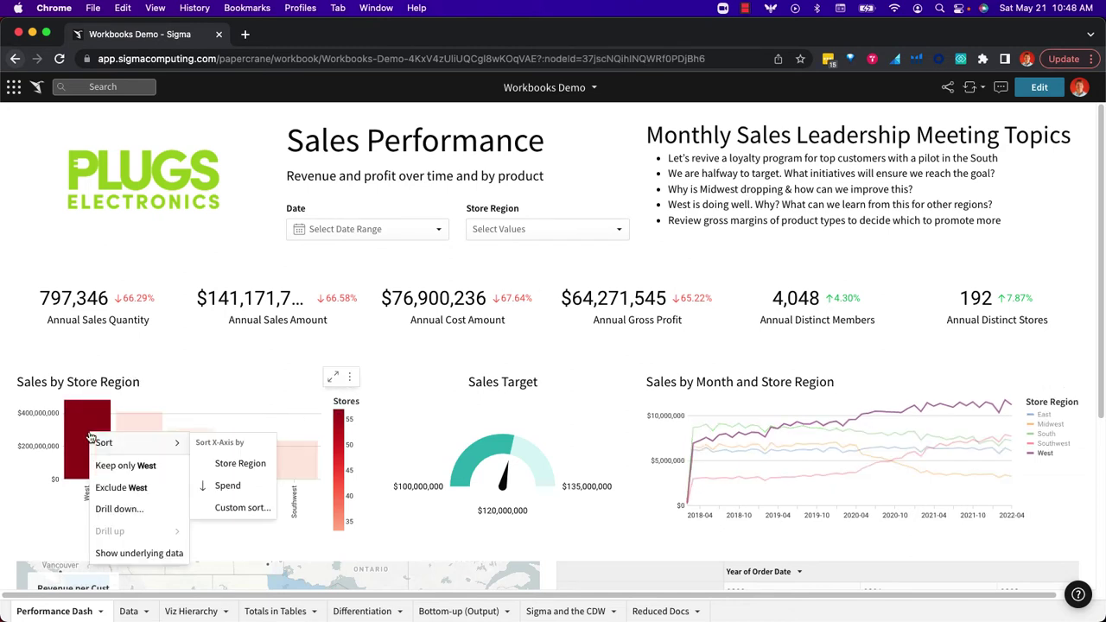
click(133, 507)
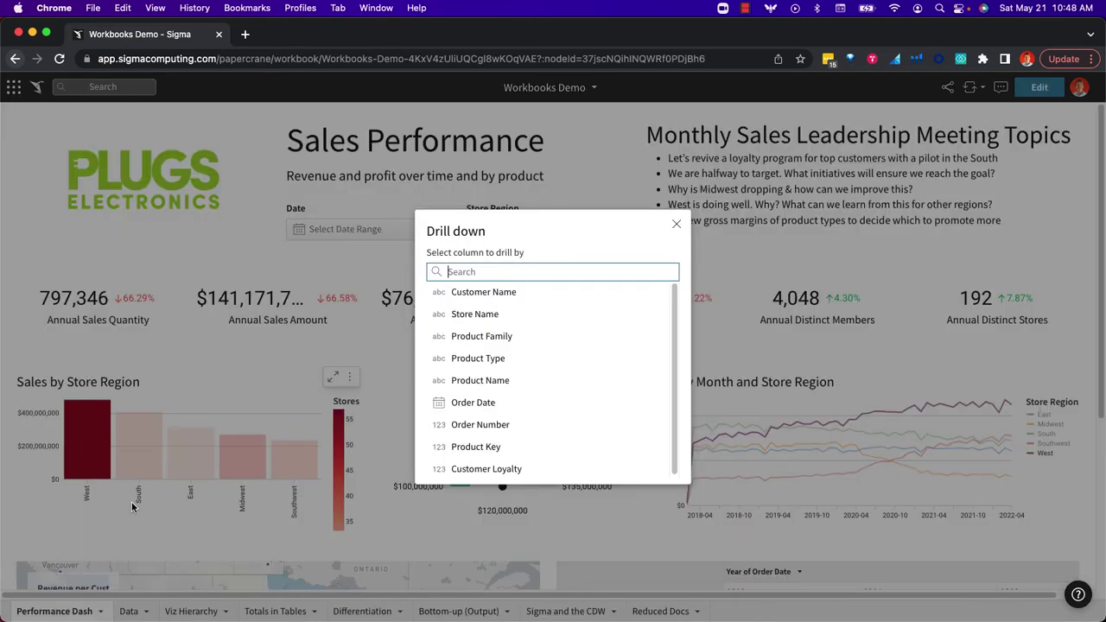
Step: Drill West by Store Name, view the chart maximized, then restore the dashboard
click(497, 316)
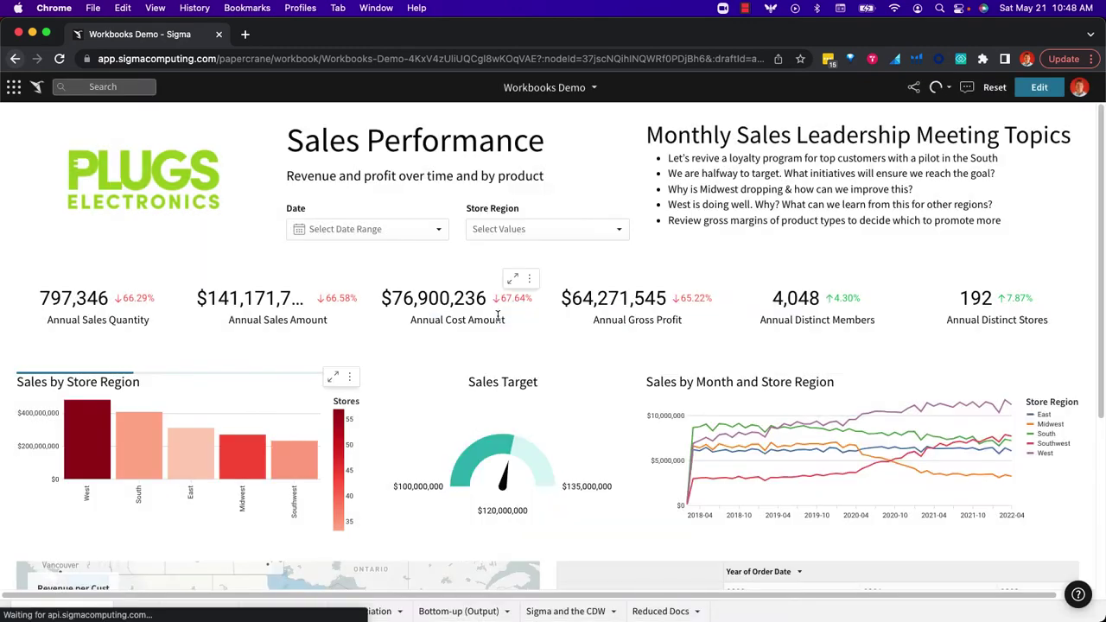
click(334, 381)
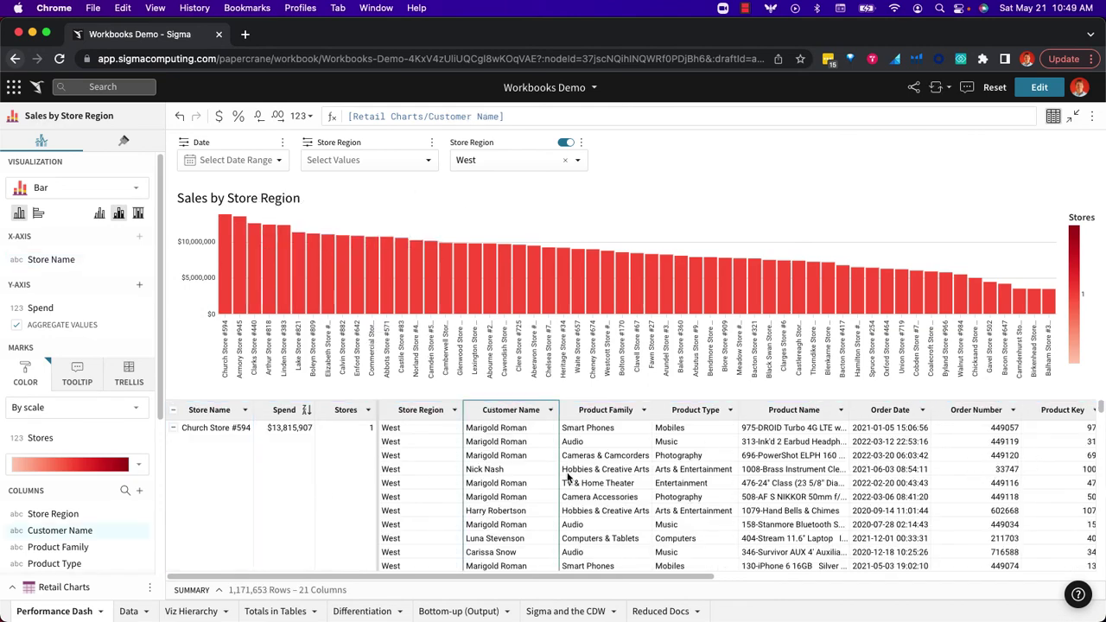
click(1072, 115)
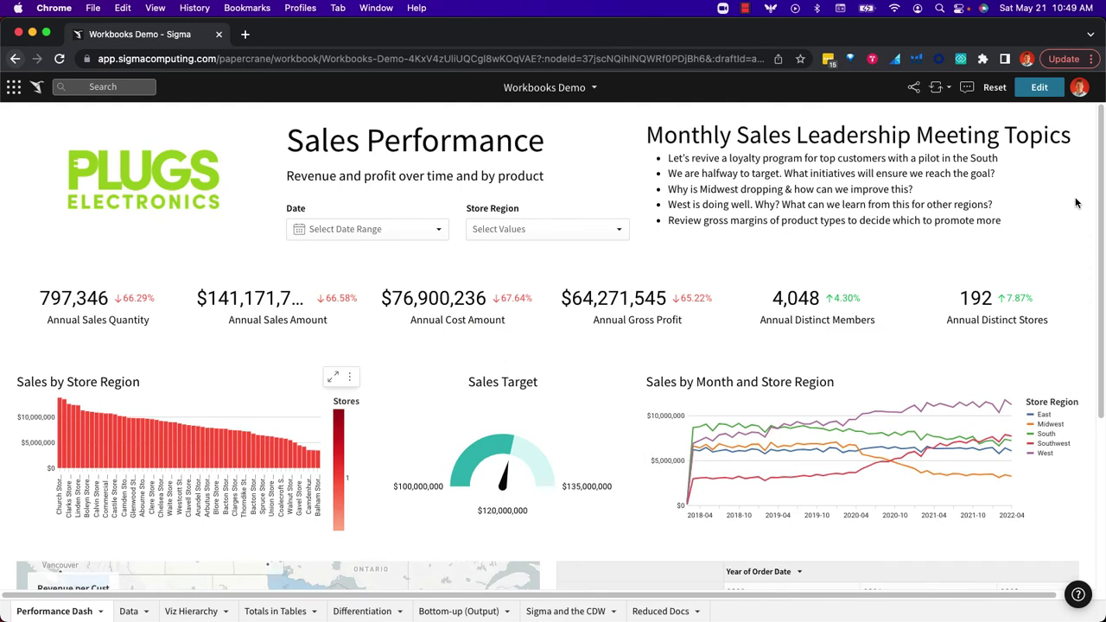